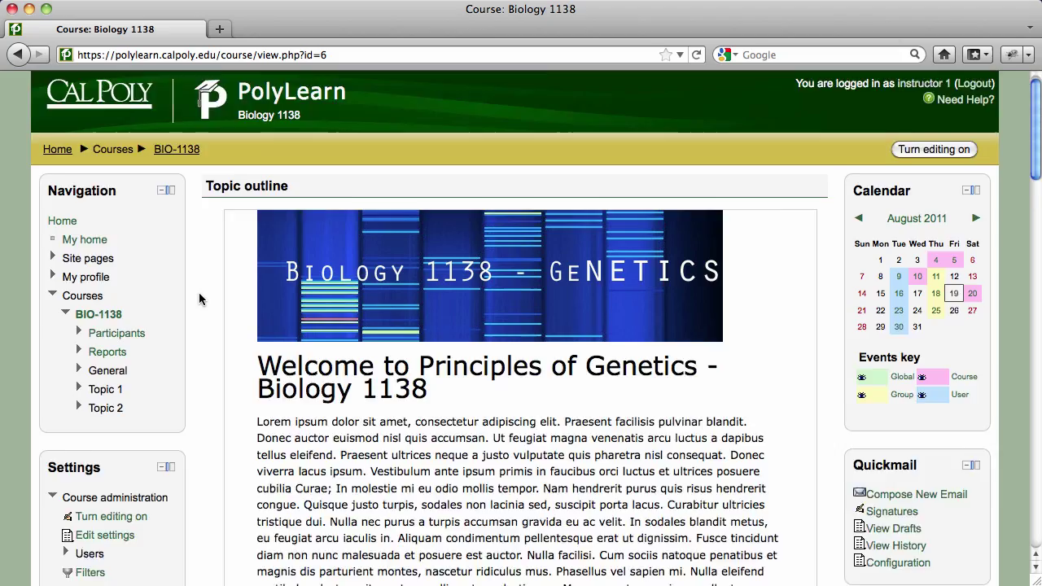
Show the user report for student 1, listing every Biology 1138 grade item and the 0–405 course total
{"action": "scroll", "coordinate": [198, 297], "scroll_direction": "down", "scroll_amount": 4}
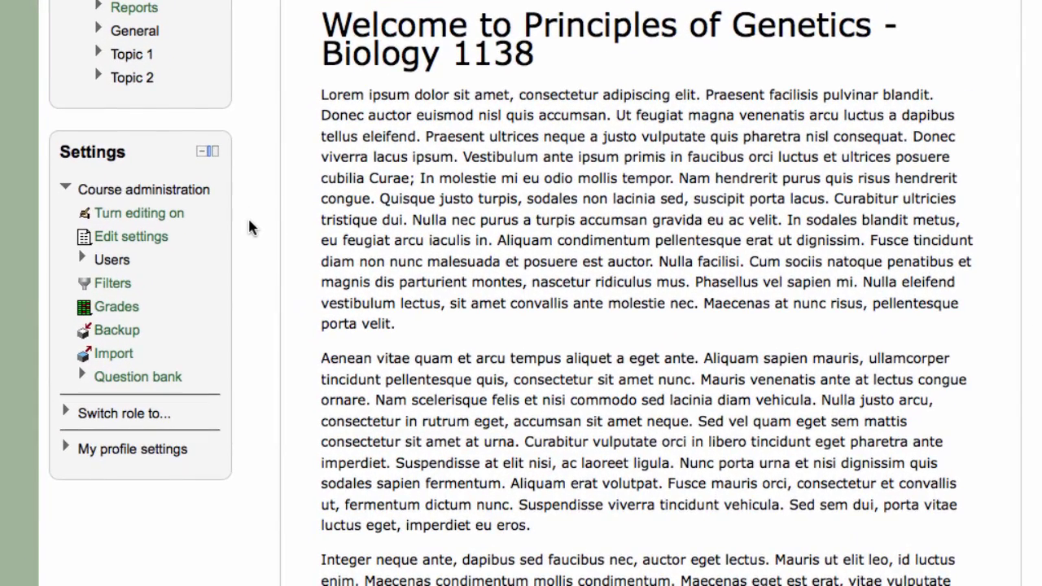
{"action": "left_click", "coordinate": [129, 313]}
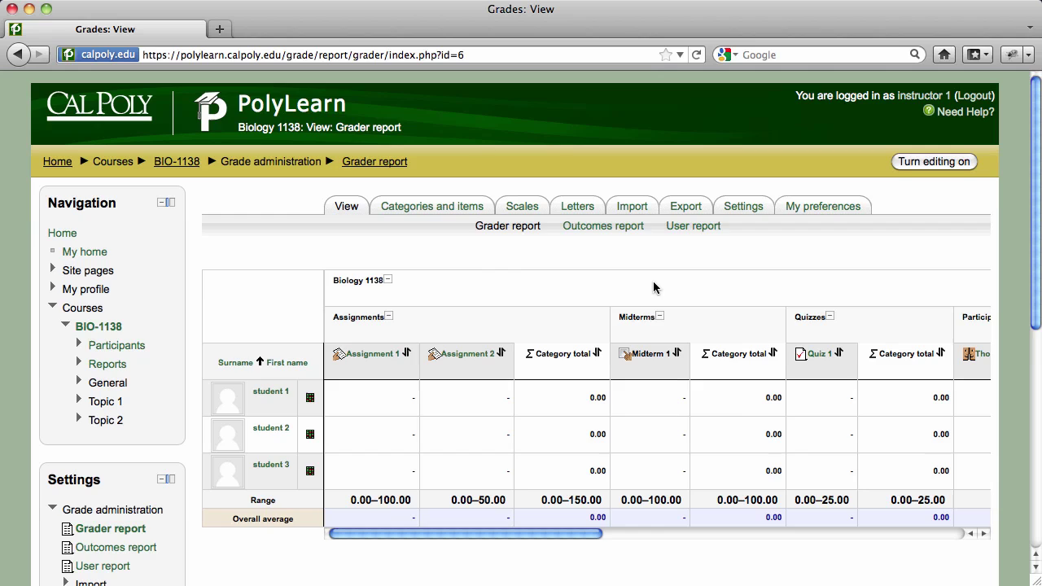
{"action": "left_click", "coordinate": [694, 231]}
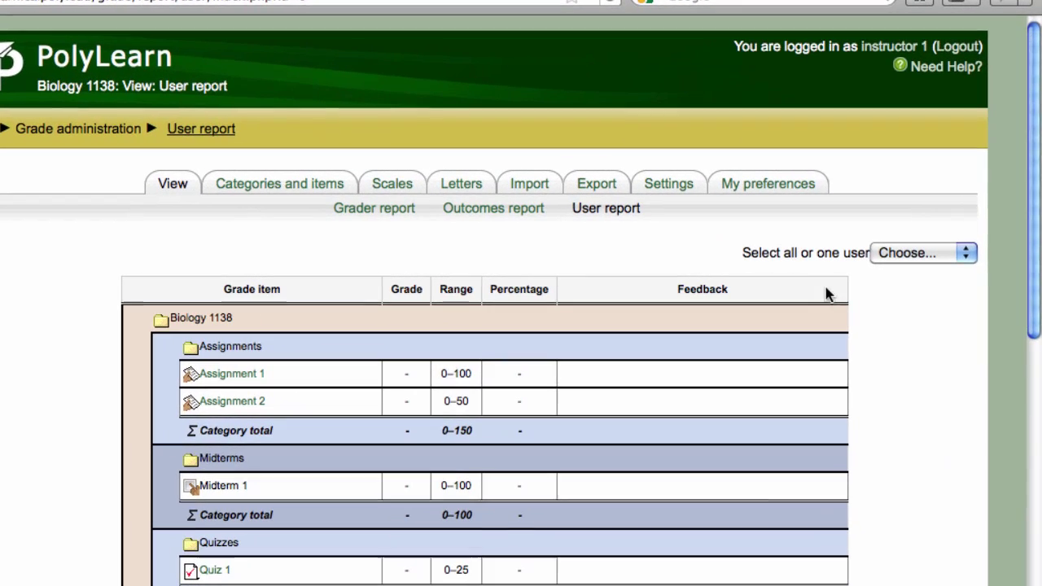
{"action": "left_click", "coordinate": [939, 252]}
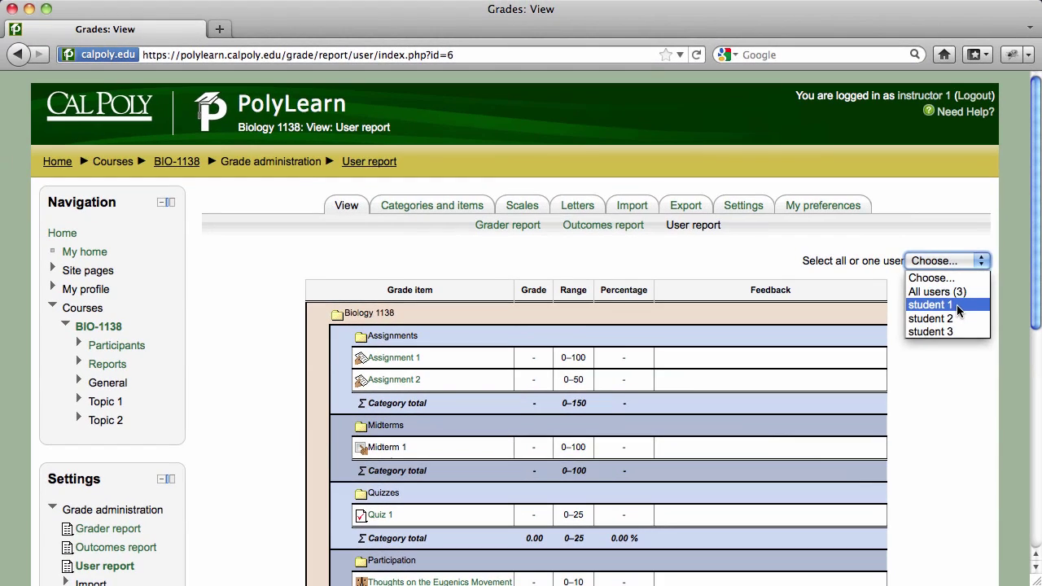
{"action": "left_click", "coordinate": [959, 306]}
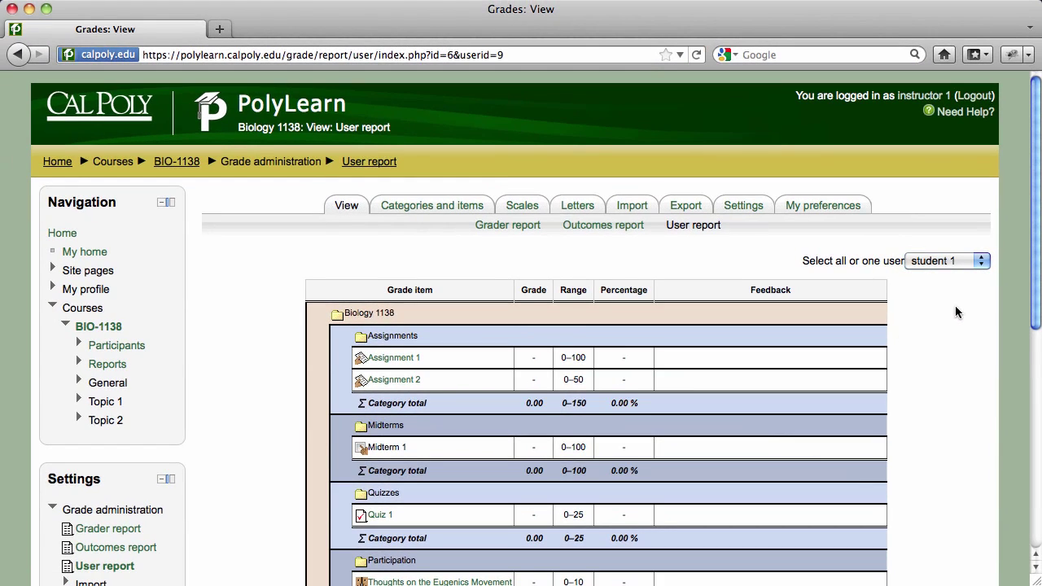
{"action": "scroll", "coordinate": [950, 309], "scroll_direction": "down", "scroll_amount": 5}
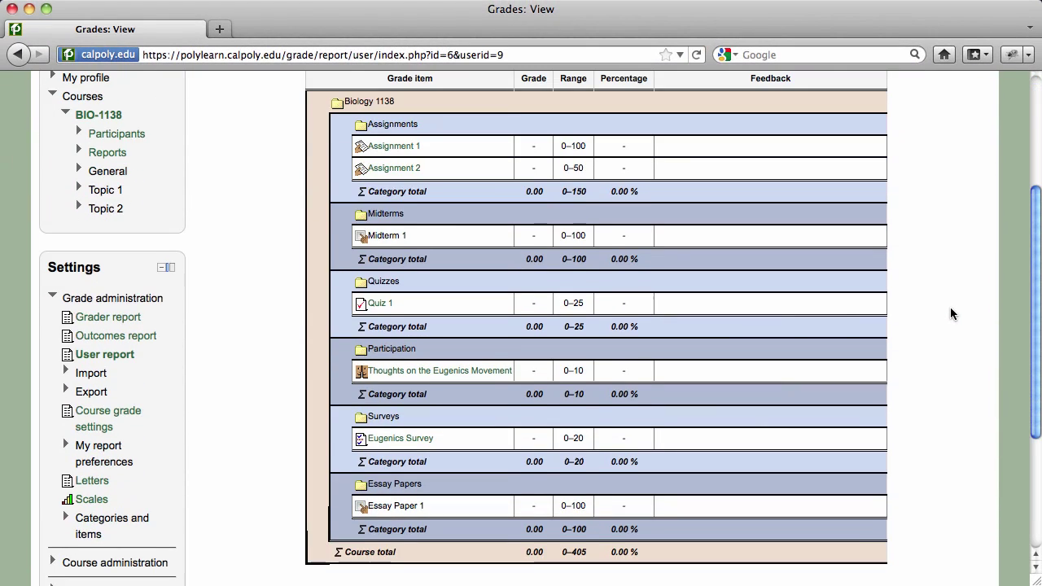
{"action": "scroll", "coordinate": [950, 307], "scroll_direction": "up", "scroll_amount": 5}
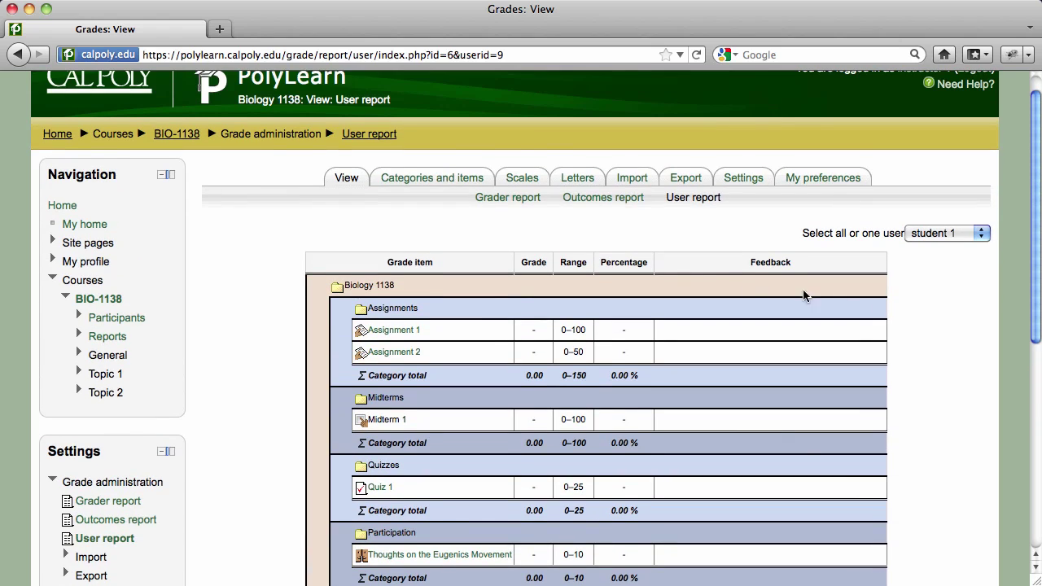
From Categories and items, start a new grade category named 'Essay Papers'
{"action": "left_click", "coordinate": [438, 187]}
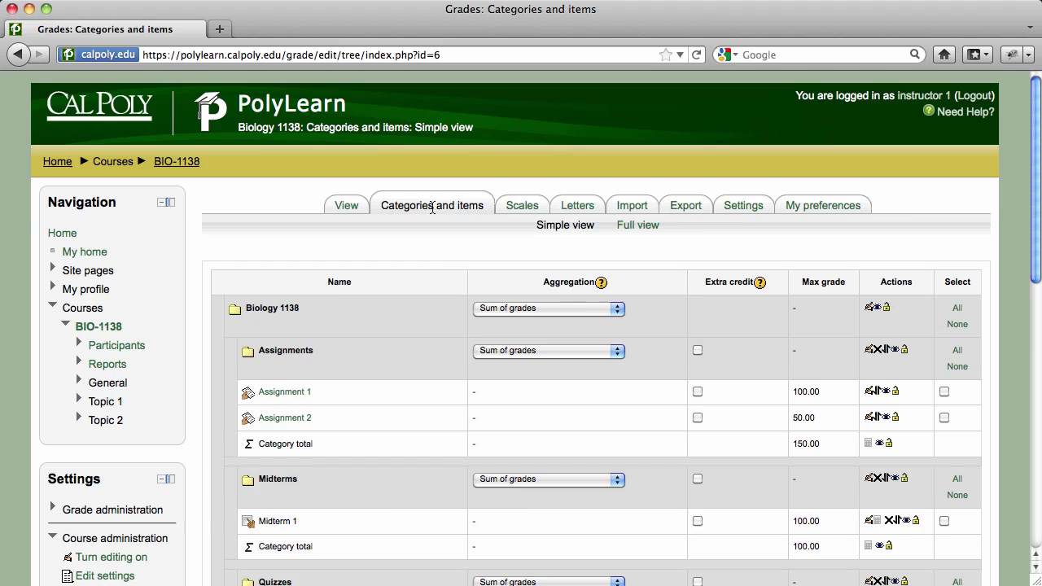
{"action": "scroll", "coordinate": [431, 208], "scroll_direction": "down", "scroll_amount": 10}
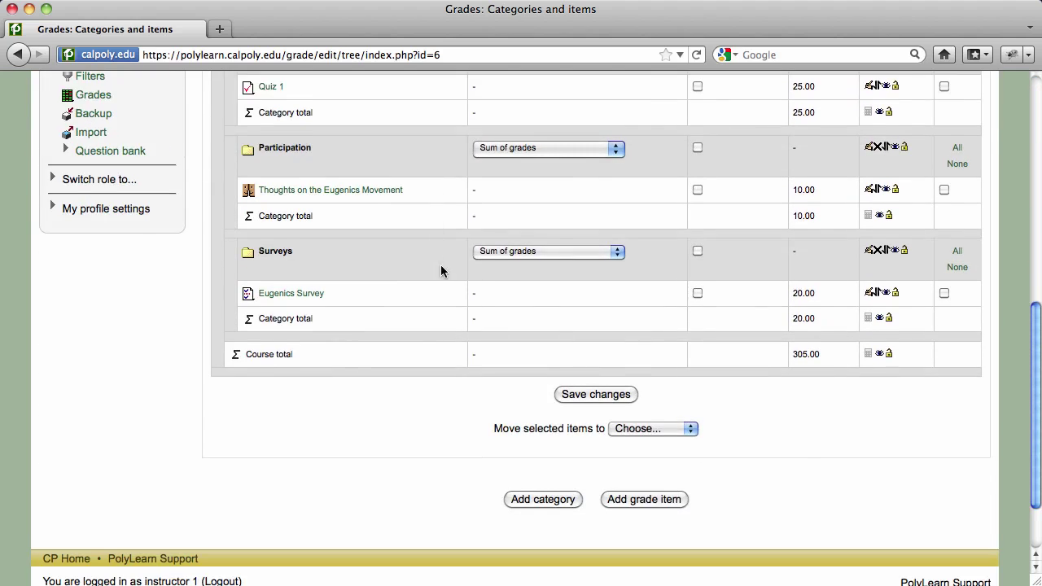
{"action": "scroll", "coordinate": [441, 265], "scroll_direction": "down", "scroll_amount": 3}
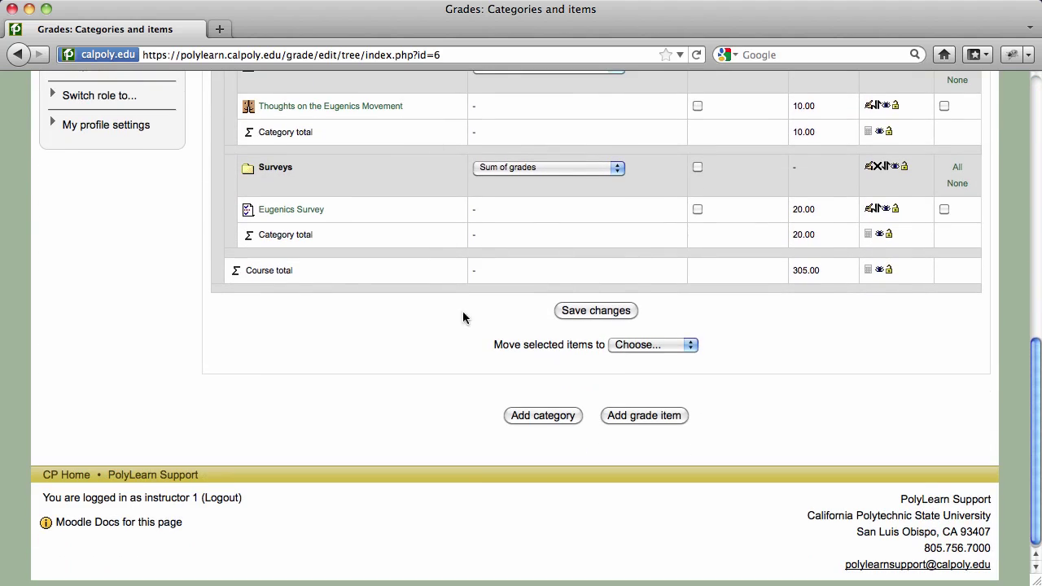
{"action": "left_click", "coordinate": [544, 417]}
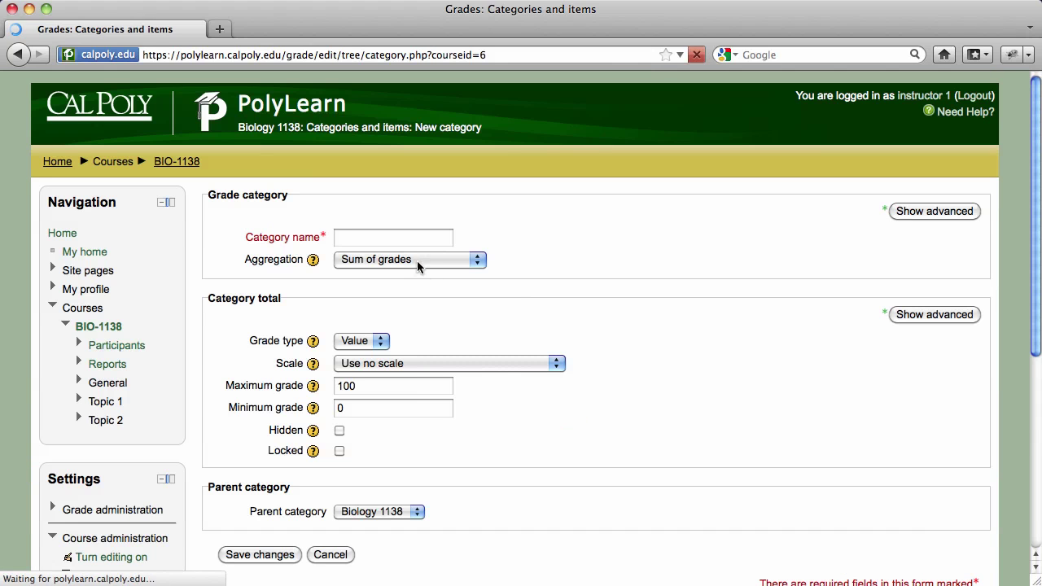
{"action": "left_click", "coordinate": [404, 237]}
{"action": "type", "text": "Essay"}
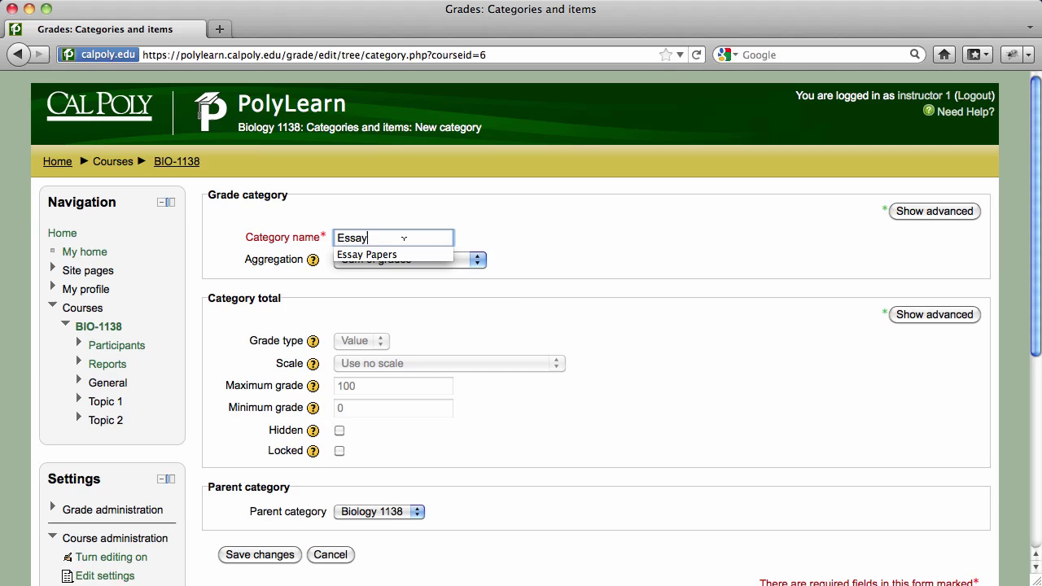
{"action": "type", "text": " Papers"}
{"action": "left_click", "coordinate": [482, 234]}
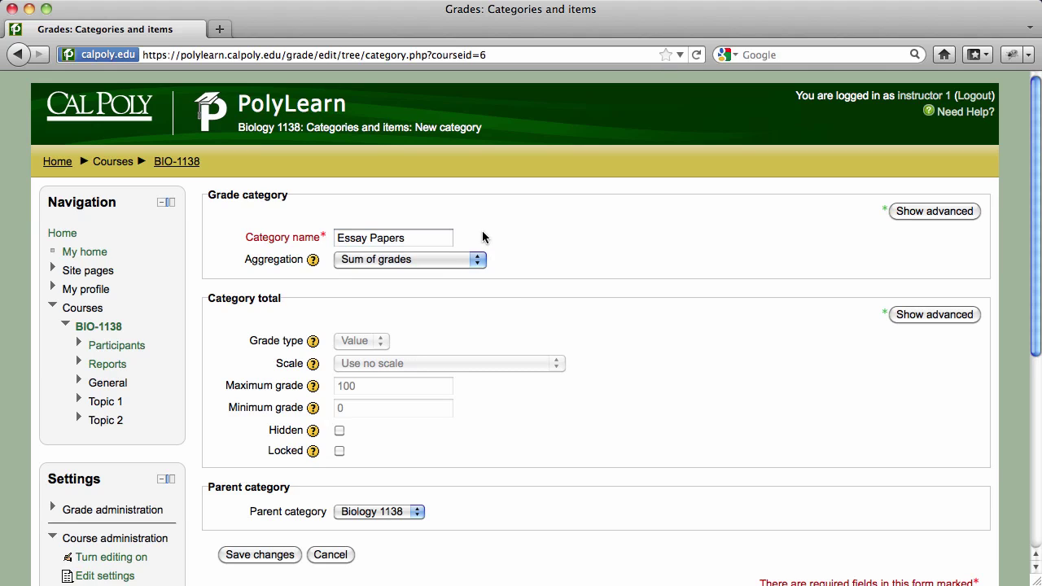
Keep Sum of grades aggregation and Biology 1138 as parent, then save the category
{"action": "left_click", "coordinate": [464, 260]}
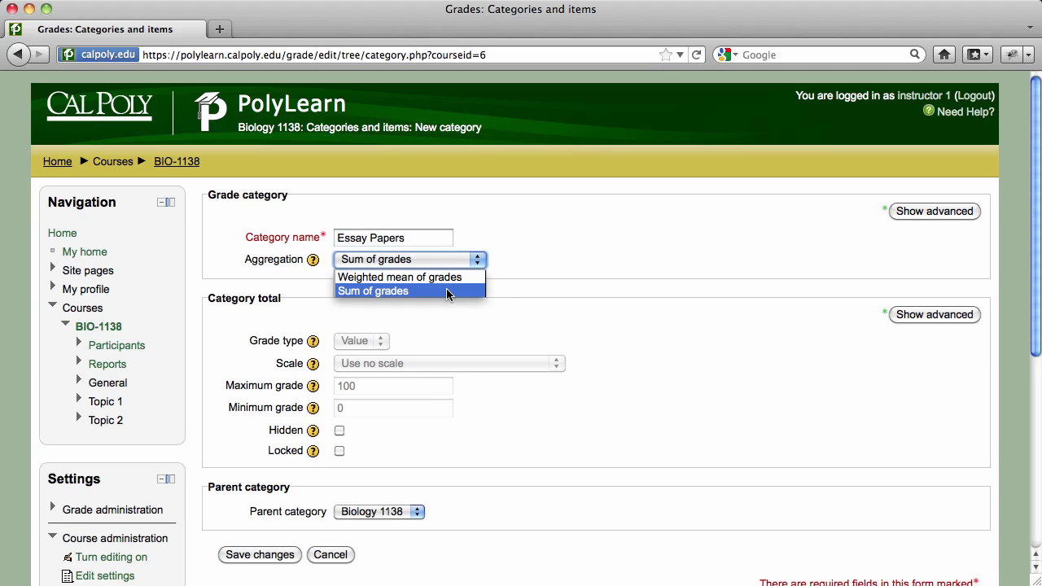
{"action": "left_click", "coordinate": [446, 291]}
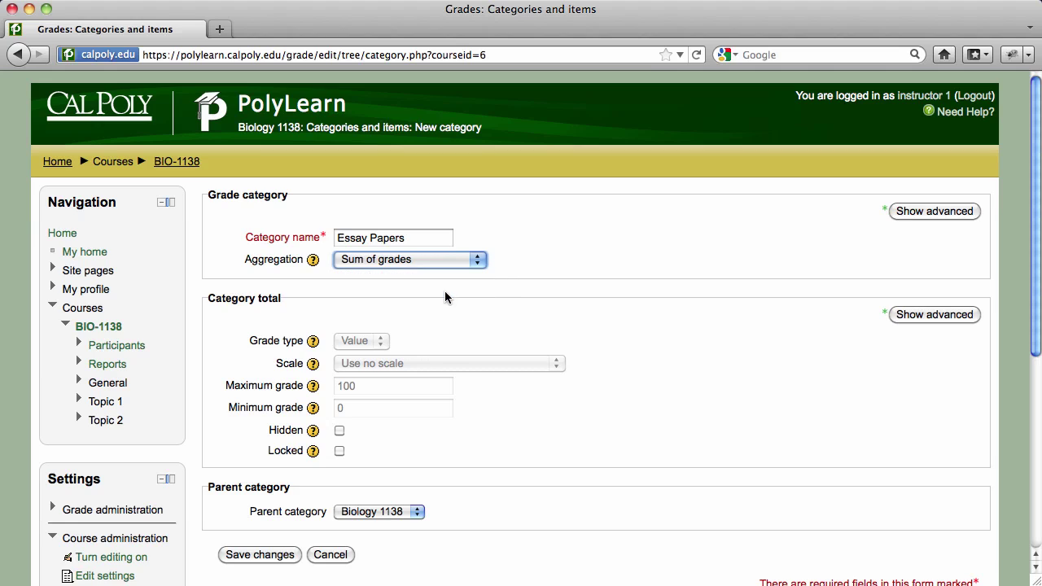
{"action": "left_click", "coordinate": [313, 260]}
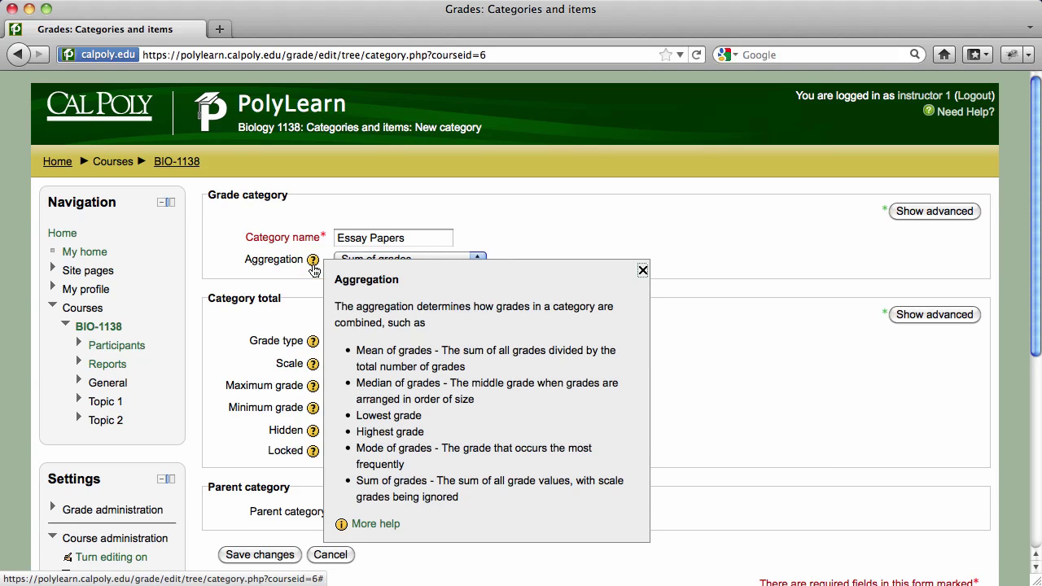
{"action": "left_click", "coordinate": [643, 270]}
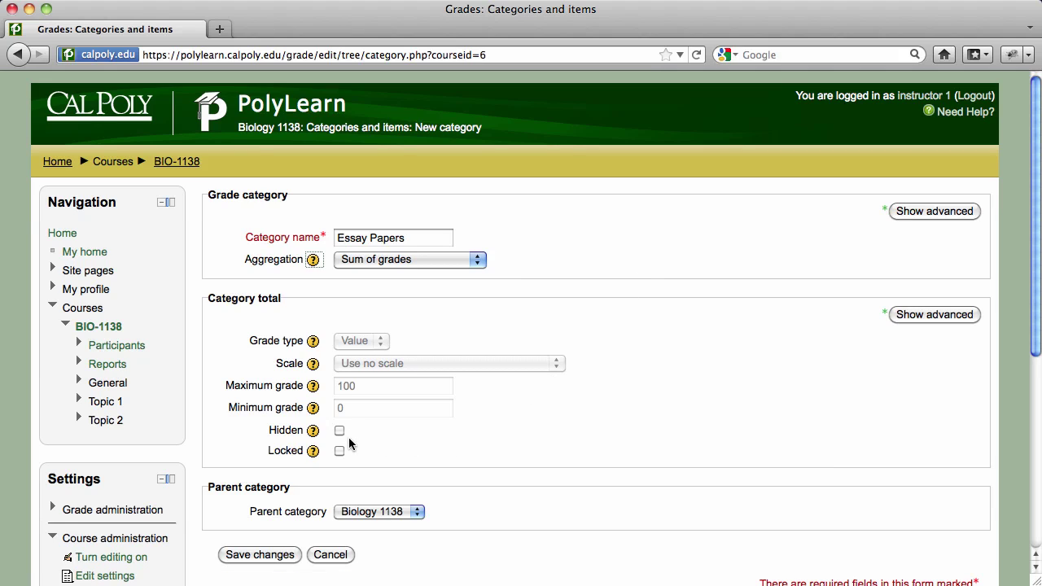
{"action": "scroll", "coordinate": [384, 459], "scroll_direction": "down", "scroll_amount": 2}
{"action": "left_click", "coordinate": [398, 471]}
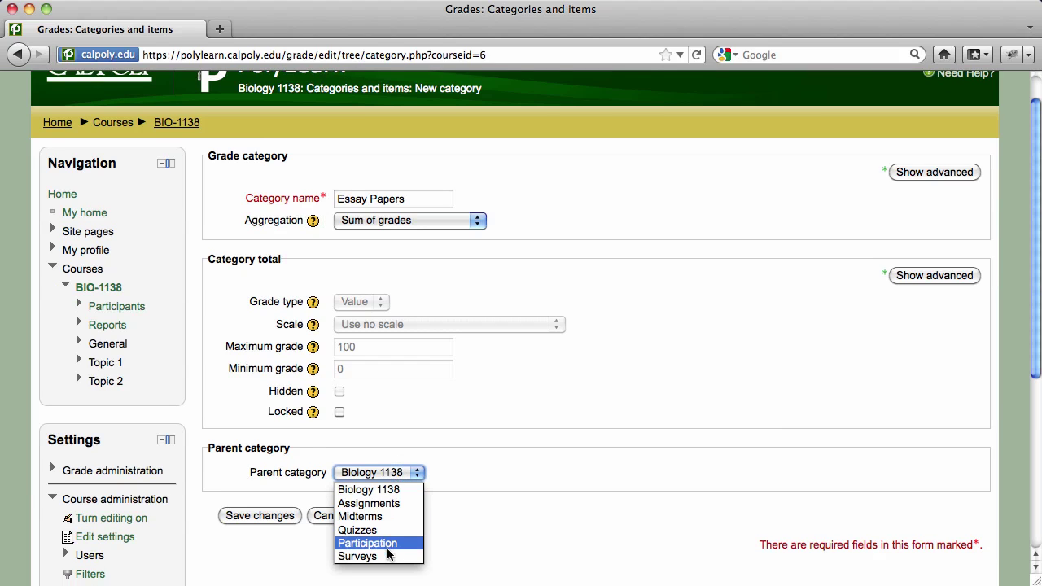
{"action": "left_click", "coordinate": [393, 492]}
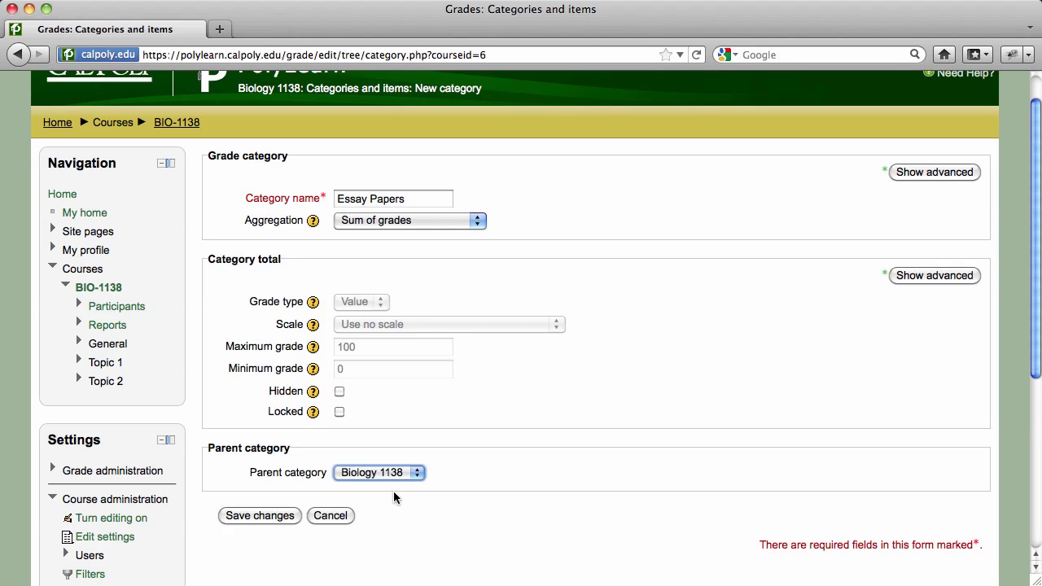
{"action": "left_click", "coordinate": [244, 518]}
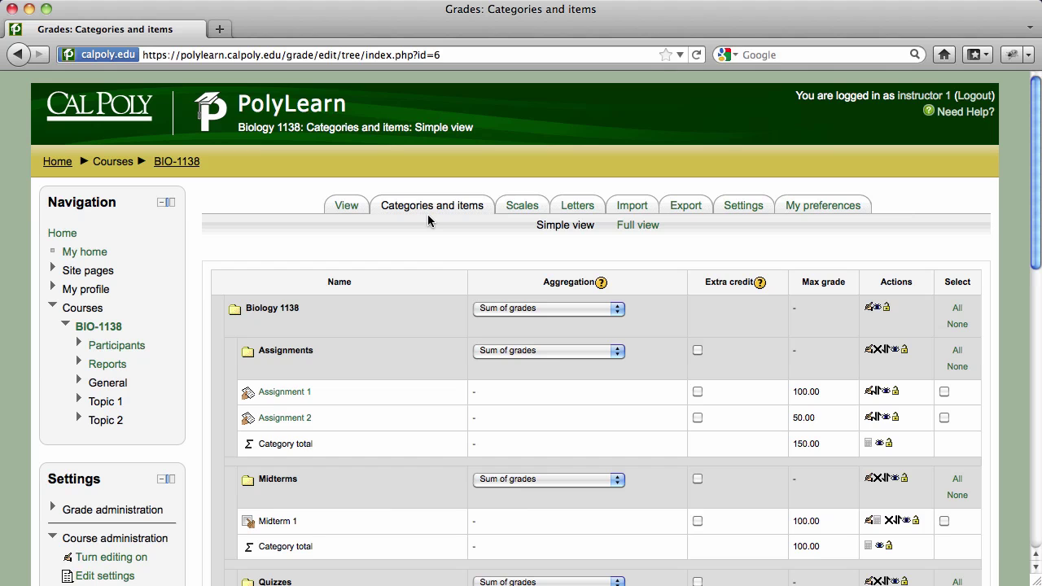
Add a grade item 'Essay Paper 1' in the Essay Papers category and save it
{"action": "scroll", "coordinate": [427, 220], "scroll_direction": "down", "scroll_amount": 10}
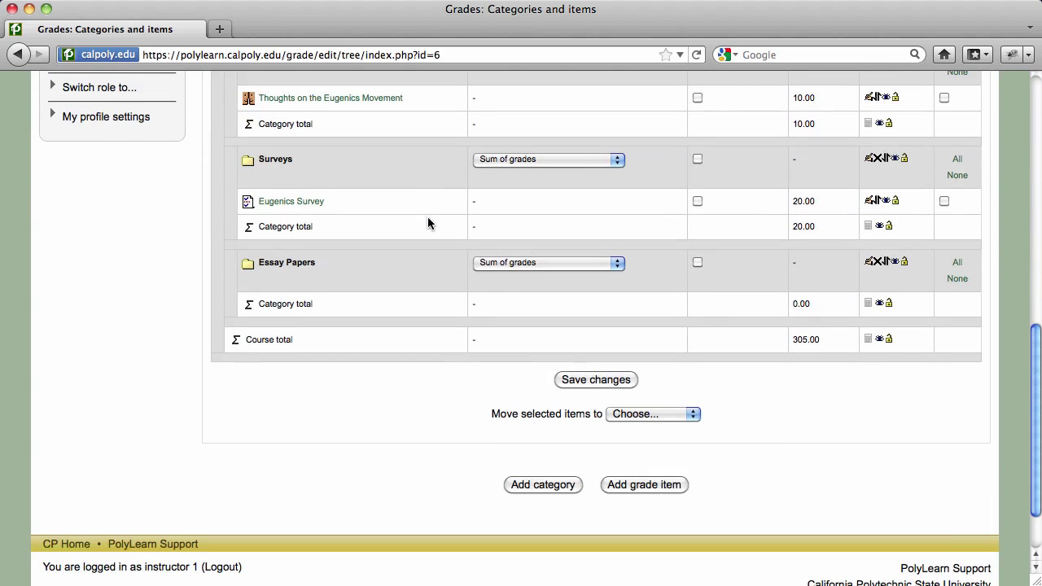
{"action": "left_click", "coordinate": [651, 486]}
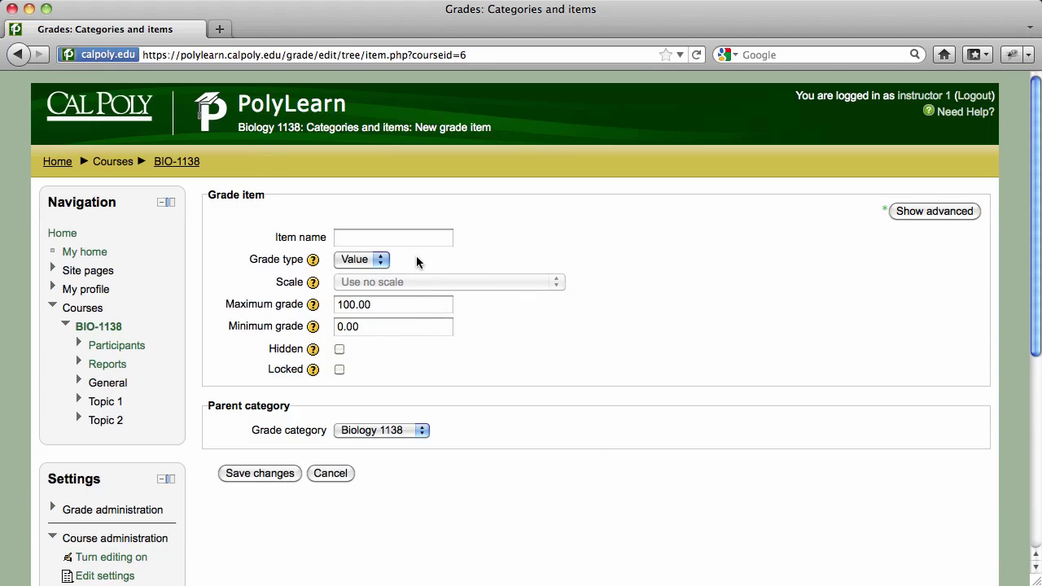
{"action": "left_click", "coordinate": [413, 241]}
{"action": "type", "text": "Essay Paper 1"}
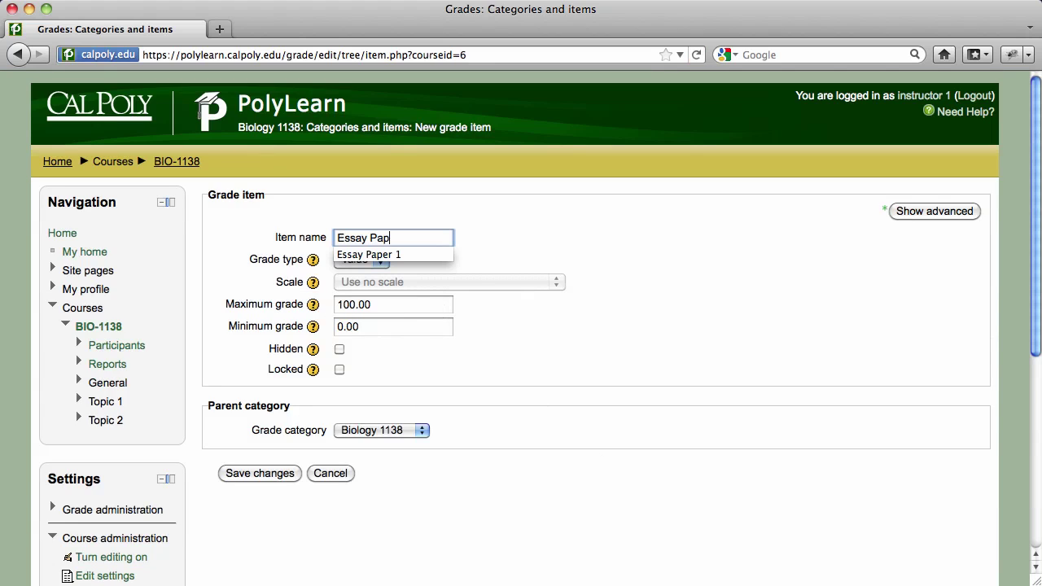
{"action": "left_click", "coordinate": [507, 233]}
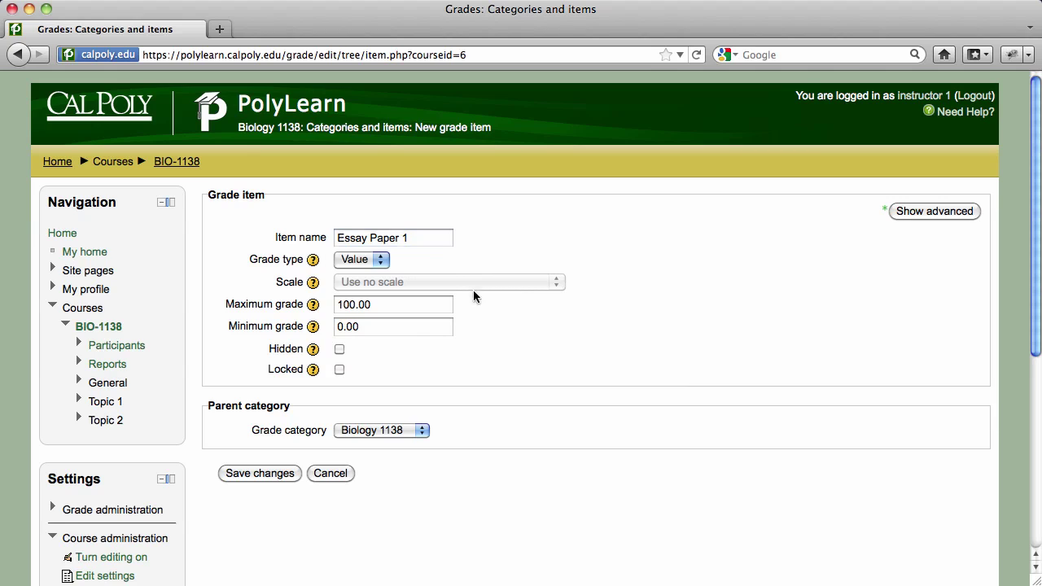
{"action": "left_click", "coordinate": [413, 432]}
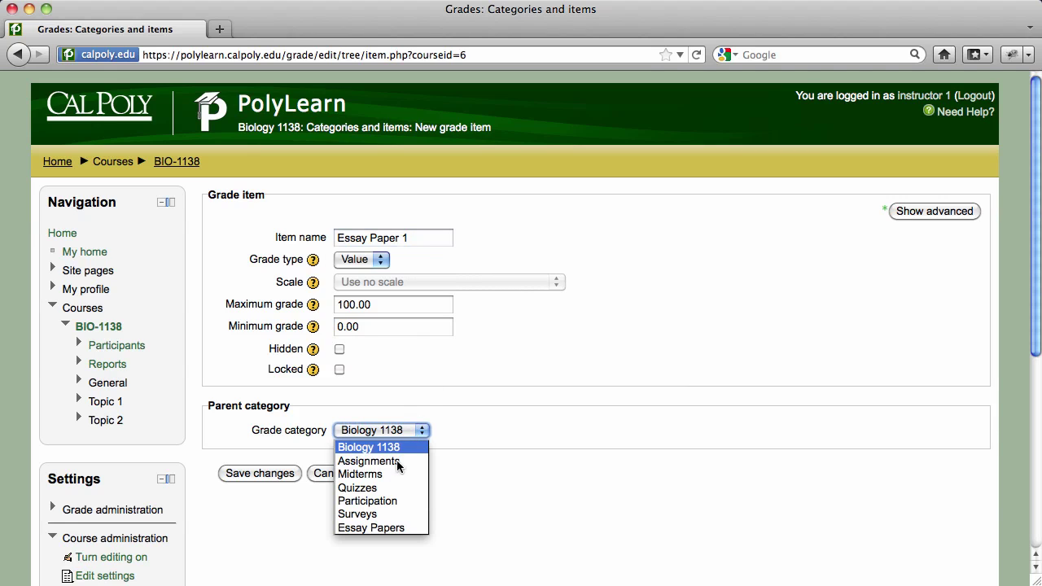
{"action": "left_click", "coordinate": [382, 528]}
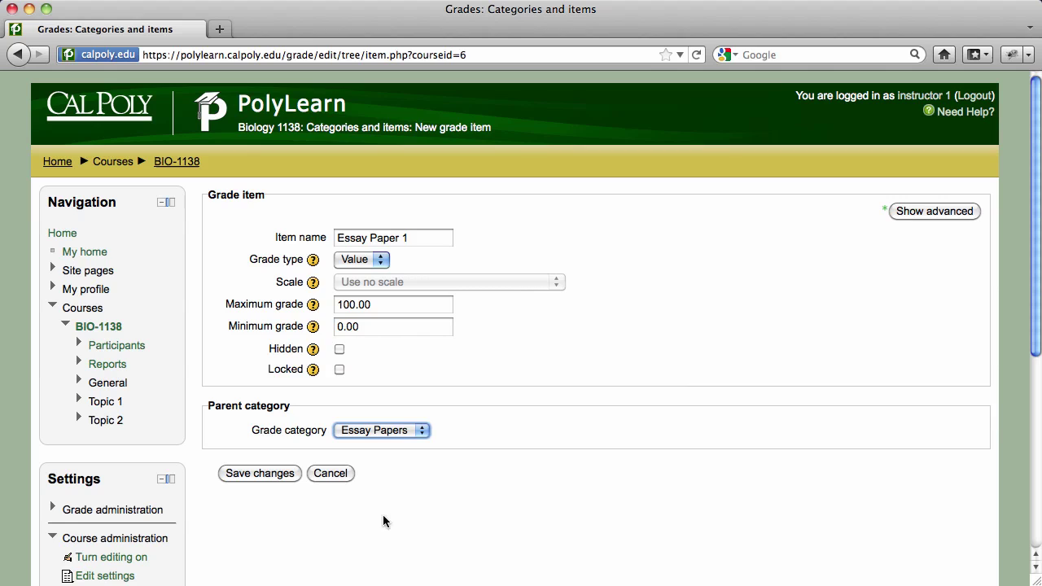
{"action": "left_click", "coordinate": [269, 477]}
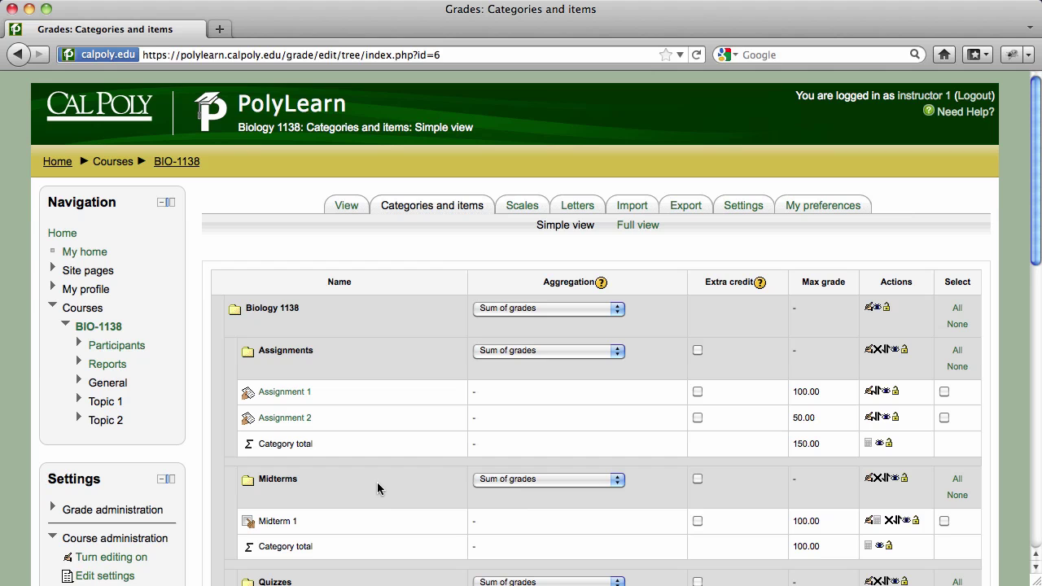
Move Essay Paper 1 into the Assignments category, raising its total to 250.00
{"action": "scroll", "coordinate": [377, 486], "scroll_direction": "down", "scroll_amount": 10}
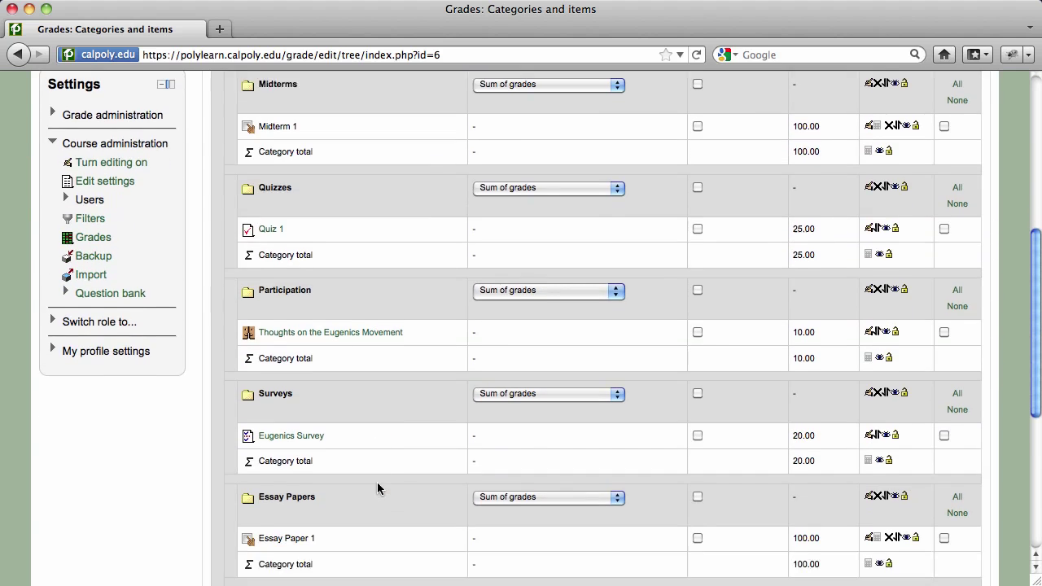
{"action": "scroll", "coordinate": [377, 482], "scroll_direction": "down", "scroll_amount": 2}
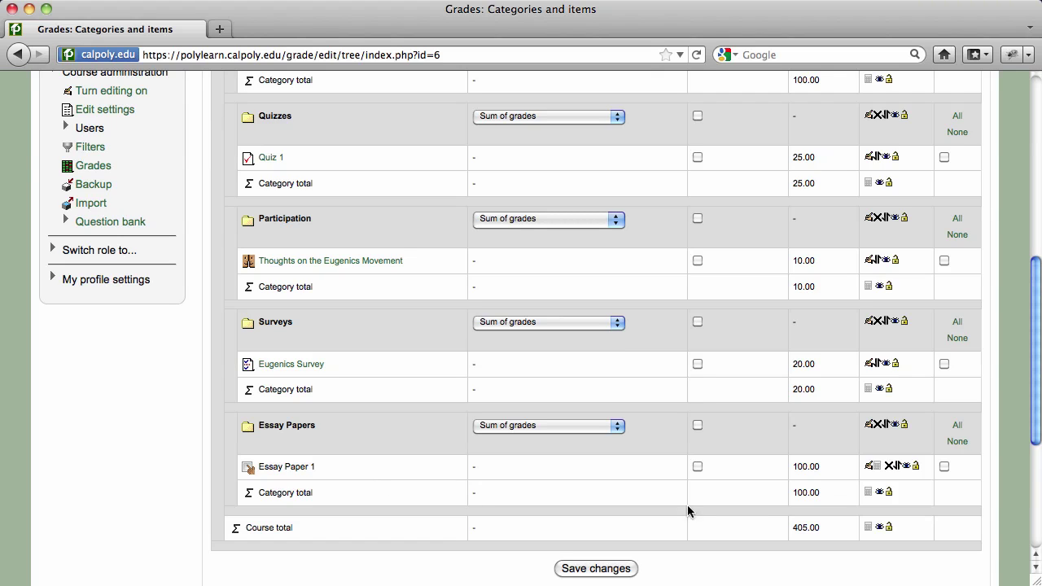
{"action": "left_click", "coordinate": [944, 468]}
{"action": "scroll", "coordinate": [745, 494], "scroll_direction": "down", "scroll_amount": 5}
{"action": "left_click", "coordinate": [662, 372]}
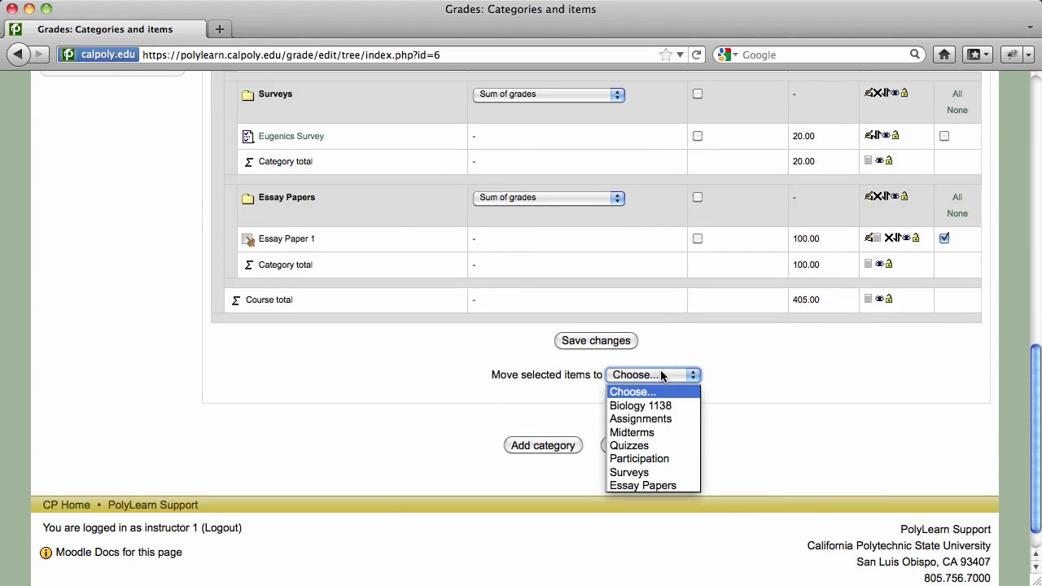
{"action": "left_click", "coordinate": [662, 418]}
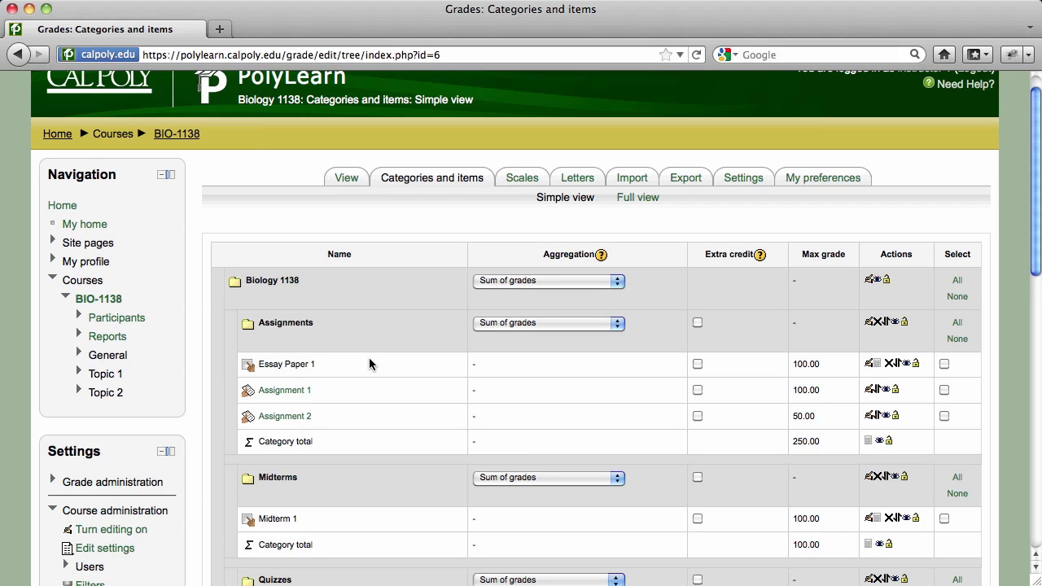
Open the grader report for all students with editing turned on
{"action": "left_click", "coordinate": [350, 178]}
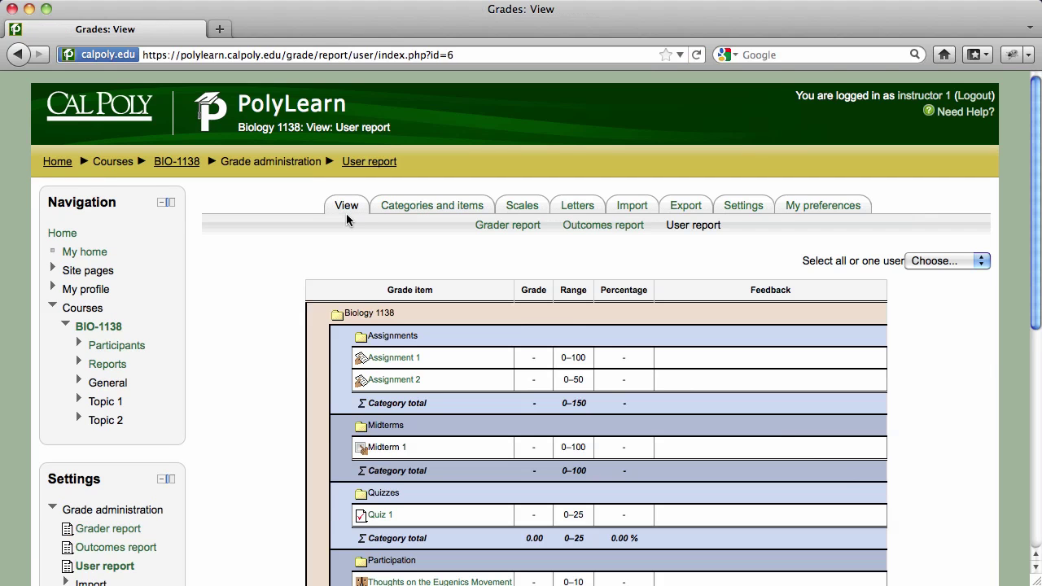
{"action": "left_click", "coordinate": [503, 235]}
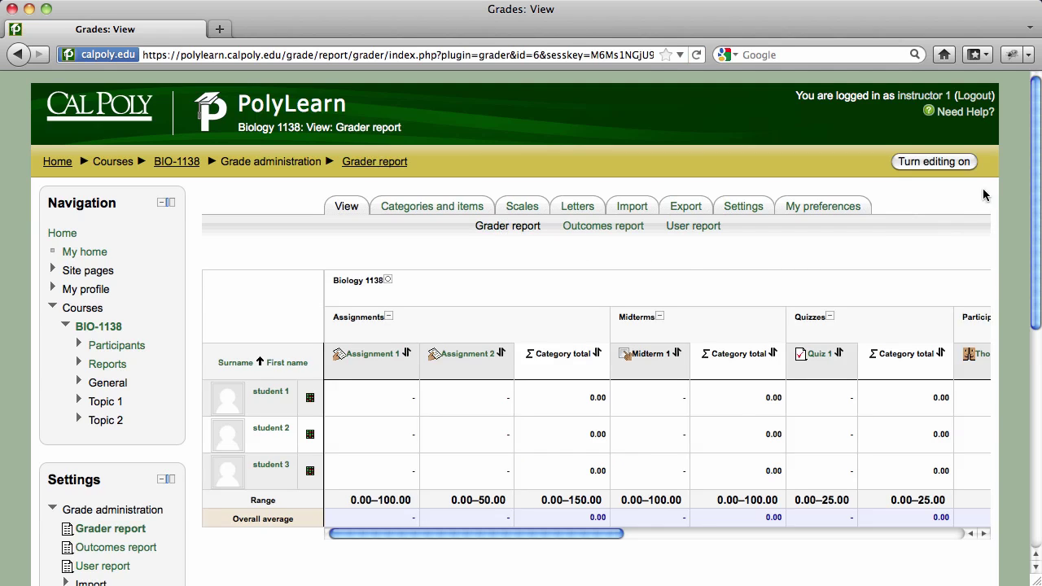
{"action": "left_click", "coordinate": [934, 161]}
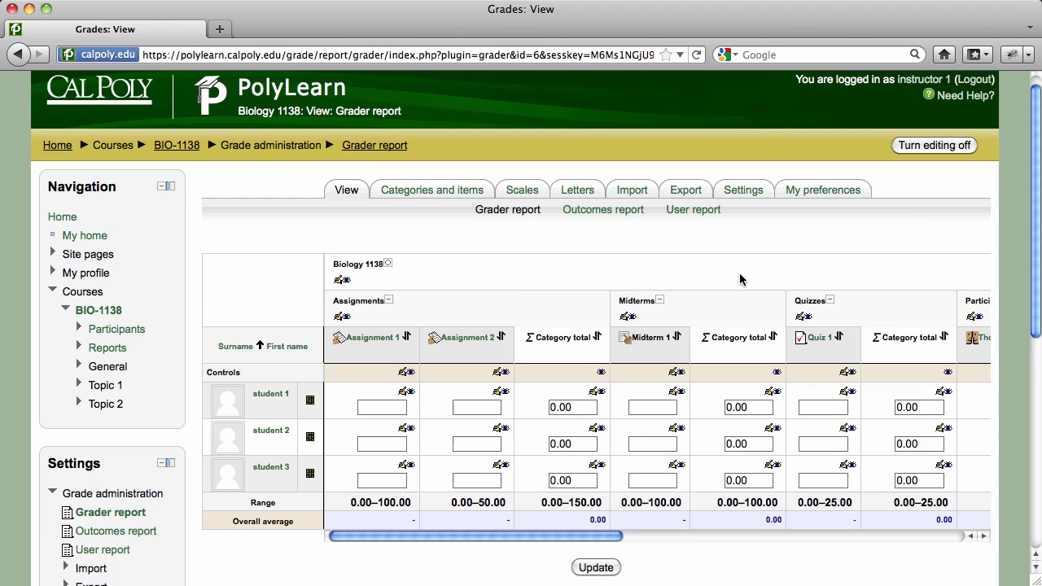
{"action": "scroll", "coordinate": [739, 279], "scroll_direction": "down", "scroll_amount": 3}
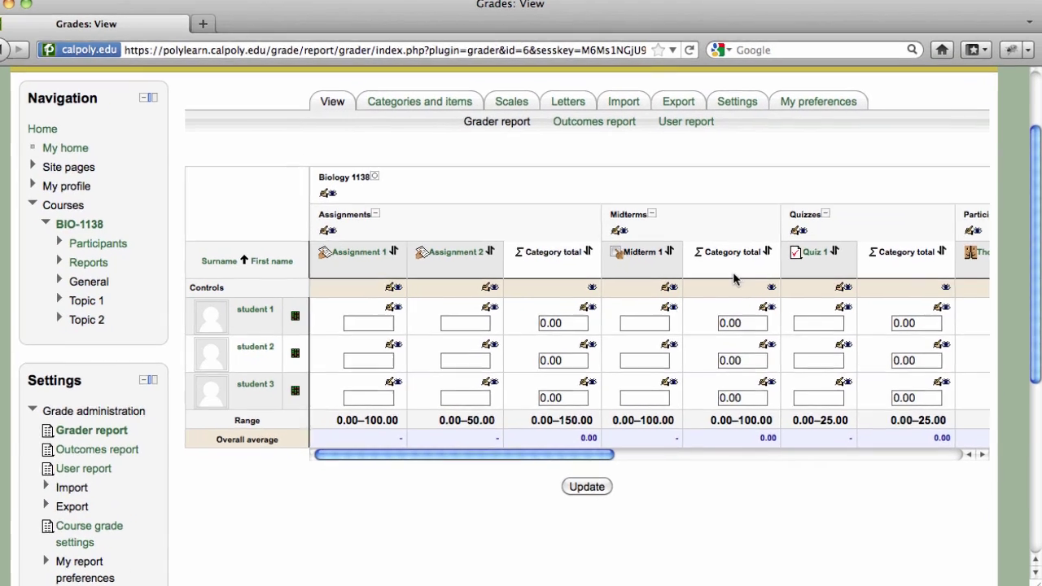
Enter Midterm 1 grades 68, 74 and 98 for students 1–3 and update
{"action": "left_click", "coordinate": [659, 322]}
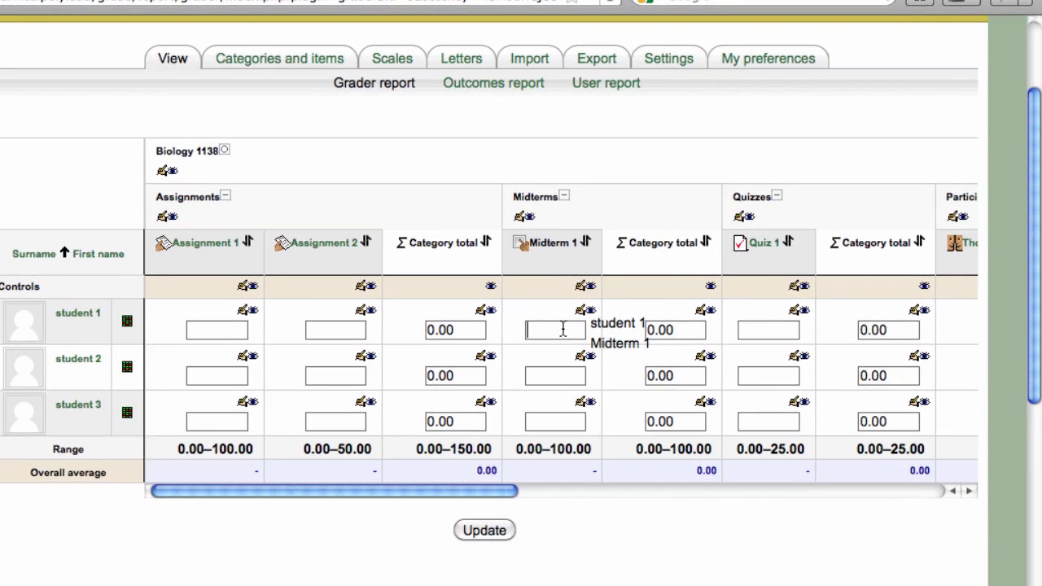
{"action": "type", "text": "68"}
{"action": "key", "text": "Tab"}
{"action": "type", "text": "74"}
{"action": "key", "text": "Tab"}
{"action": "type", "text": "98"}
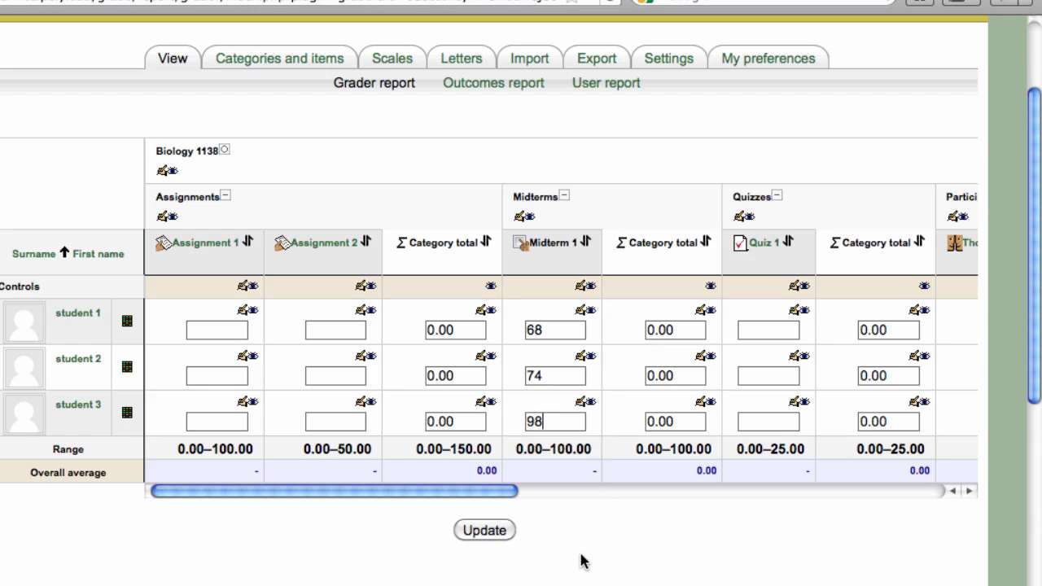
{"action": "left_click", "coordinate": [498, 532]}
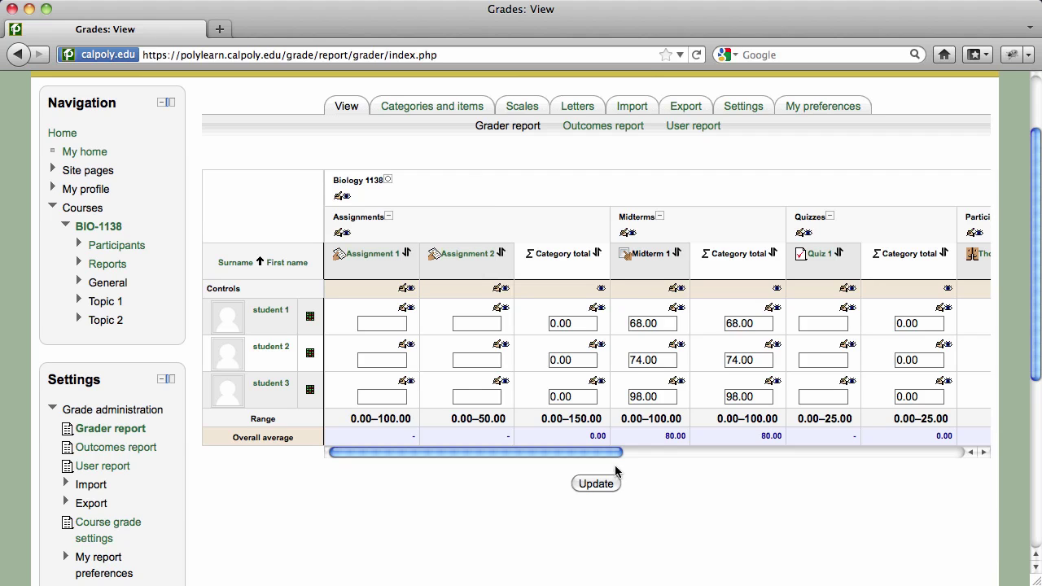
Enable Allow quick grading on the Assignment 1 submissions page and save the preference
{"action": "left_click", "coordinate": [380, 254]}
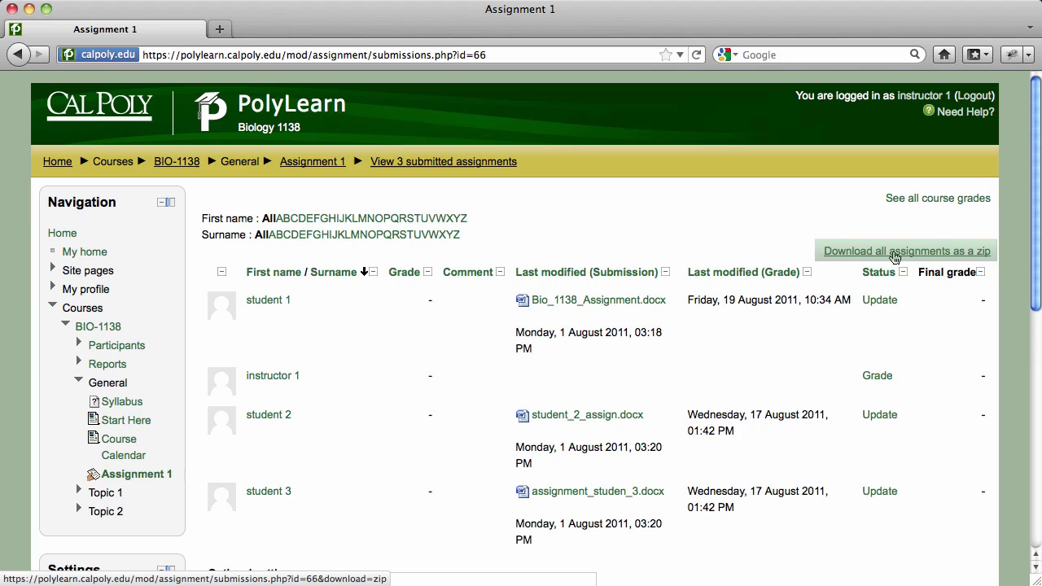
{"action": "left_click", "coordinate": [894, 257]}
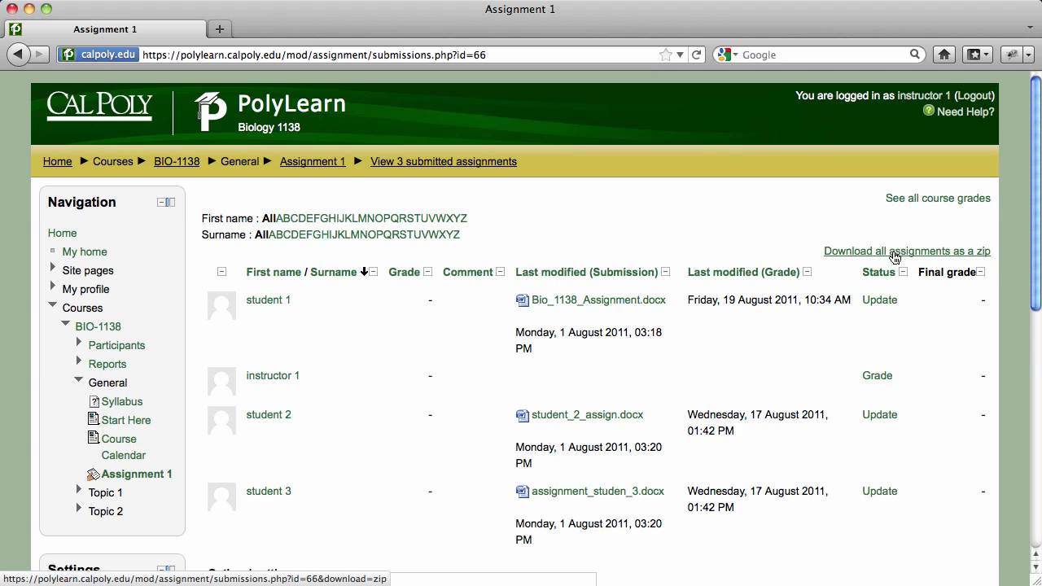
{"action": "scroll", "coordinate": [842, 268], "scroll_direction": "down", "scroll_amount": 5}
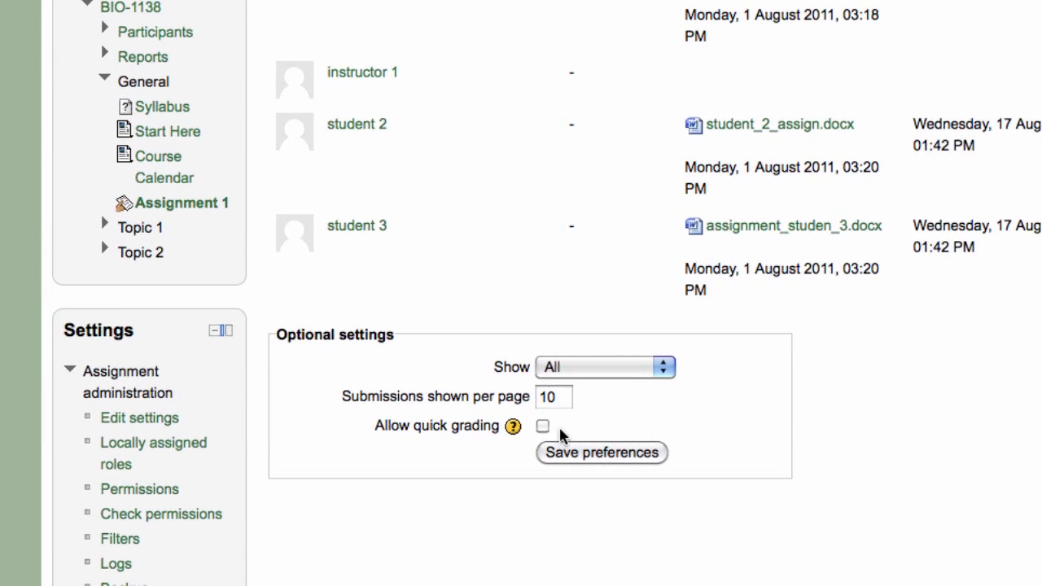
{"action": "left_click", "coordinate": [543, 426]}
{"action": "left_click", "coordinate": [604, 461]}
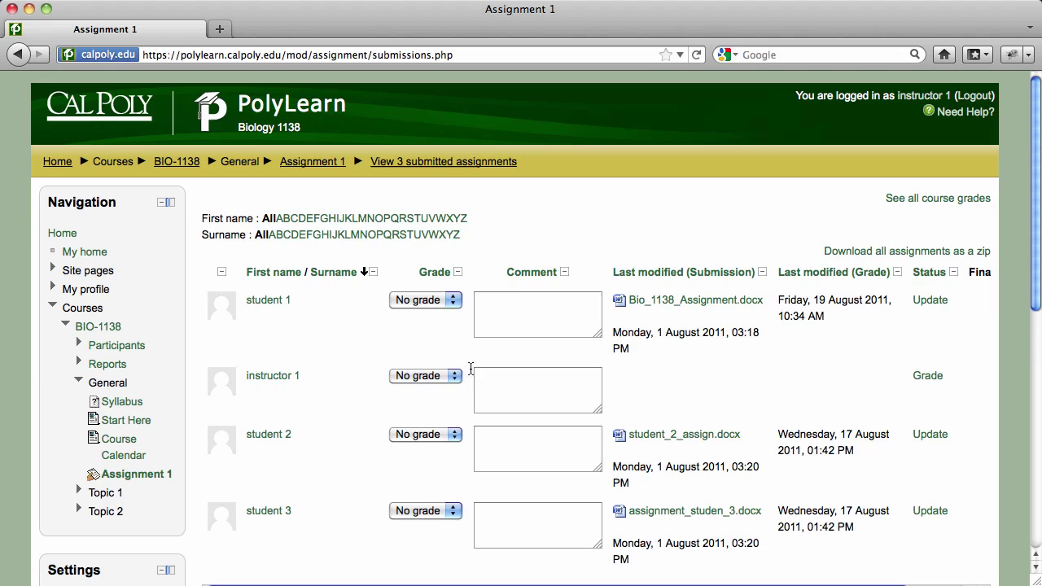
Grade student 1 at 94 / 100 with the comment 'Great job!' and save the feedback
{"action": "left_click", "coordinate": [453, 305]}
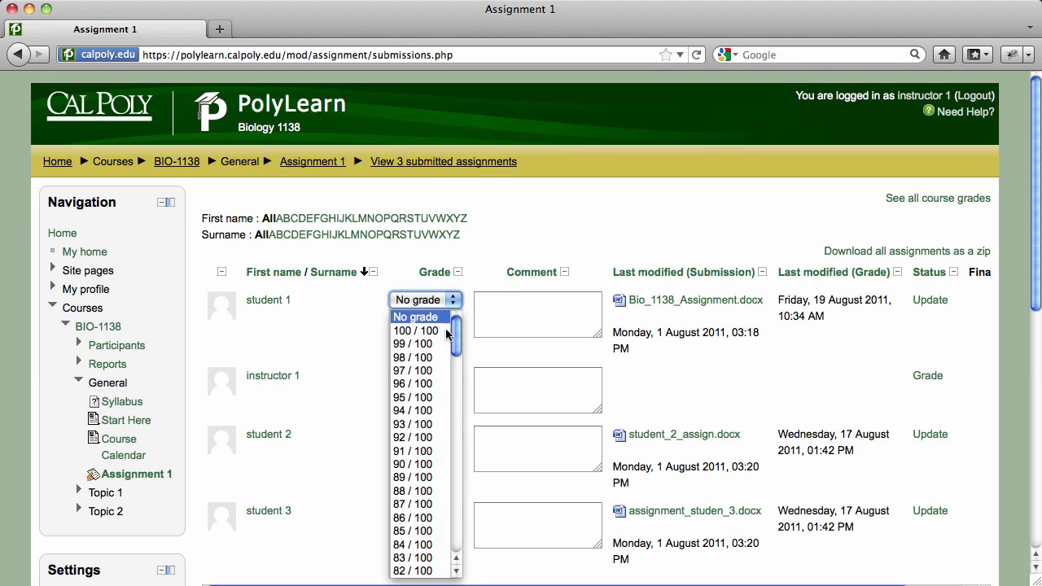
{"action": "left_click", "coordinate": [437, 411]}
{"action": "left_click", "coordinate": [517, 328]}
{"action": "type", "text": "G"}
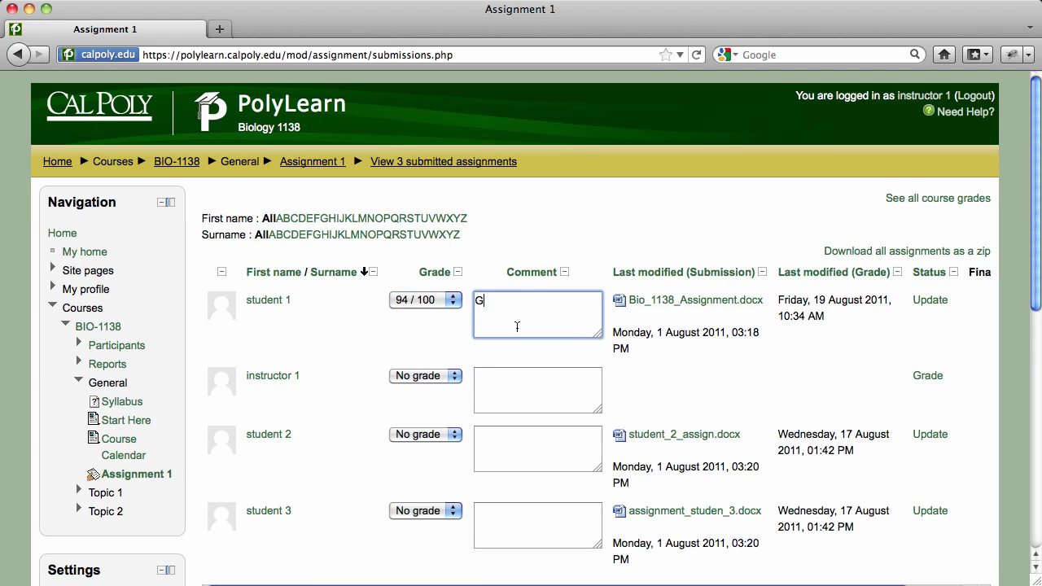
{"action": "type", "text": "reat job!"}
{"action": "scroll", "coordinate": [570, 379], "scroll_direction": "down", "scroll_amount": 3}
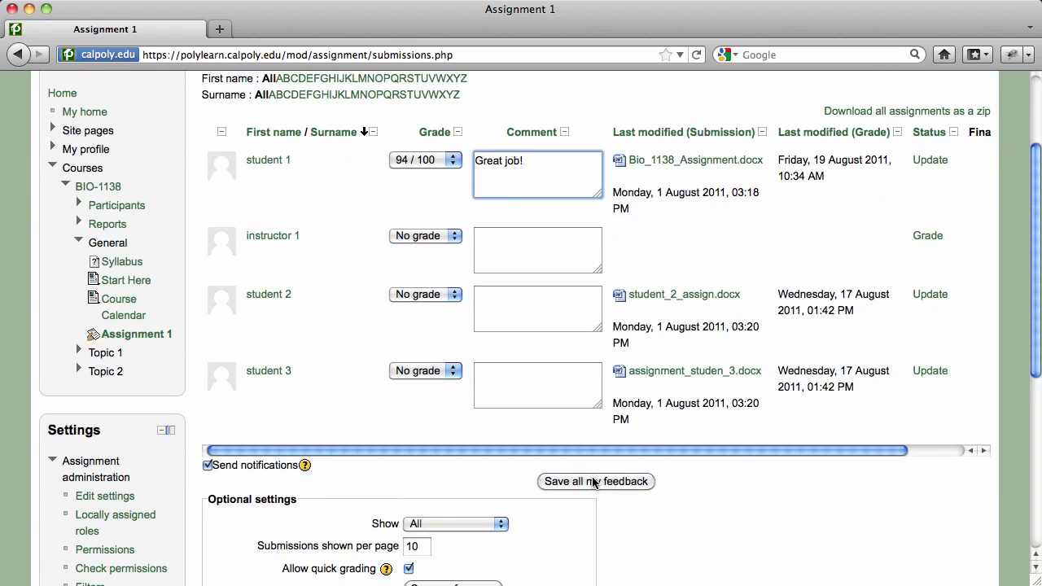
{"action": "left_click", "coordinate": [595, 481]}
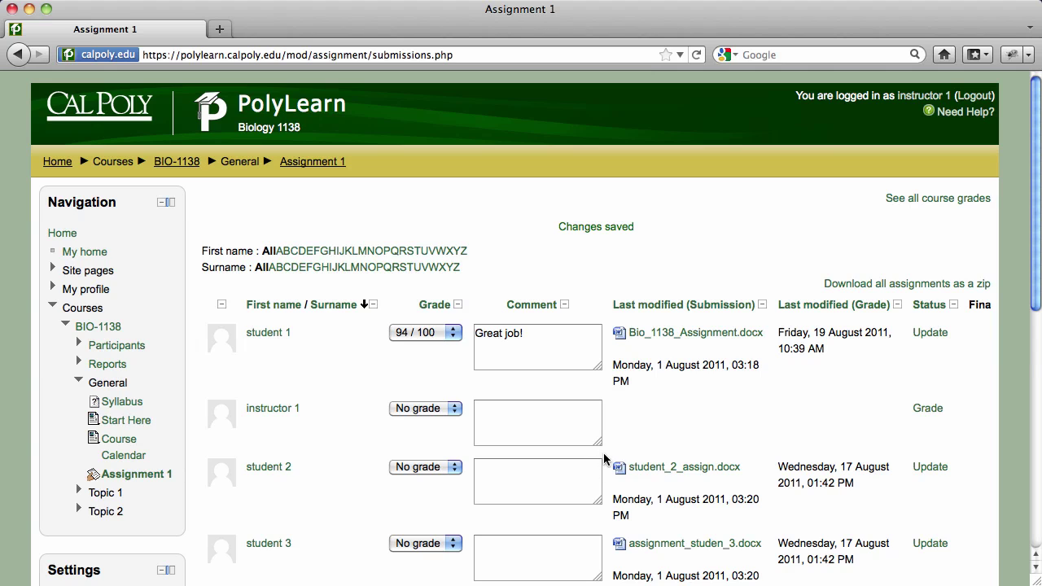
{"action": "left_click", "coordinate": [932, 204]}
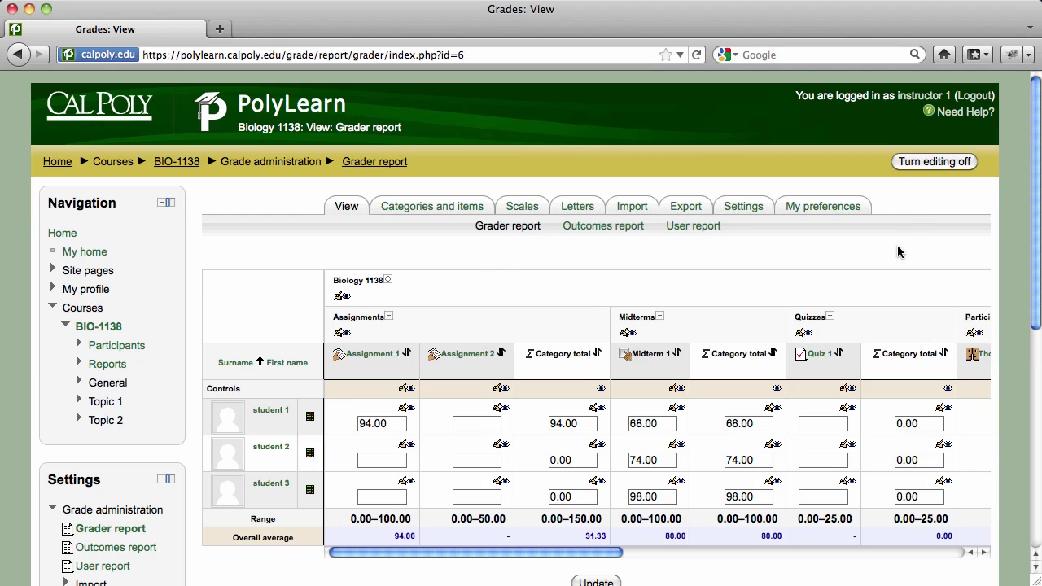
Open Quiz 1's manual grading page, showing the Genetic Counseling essay with 4 attempts to grade
{"action": "left_click", "coordinate": [821, 359]}
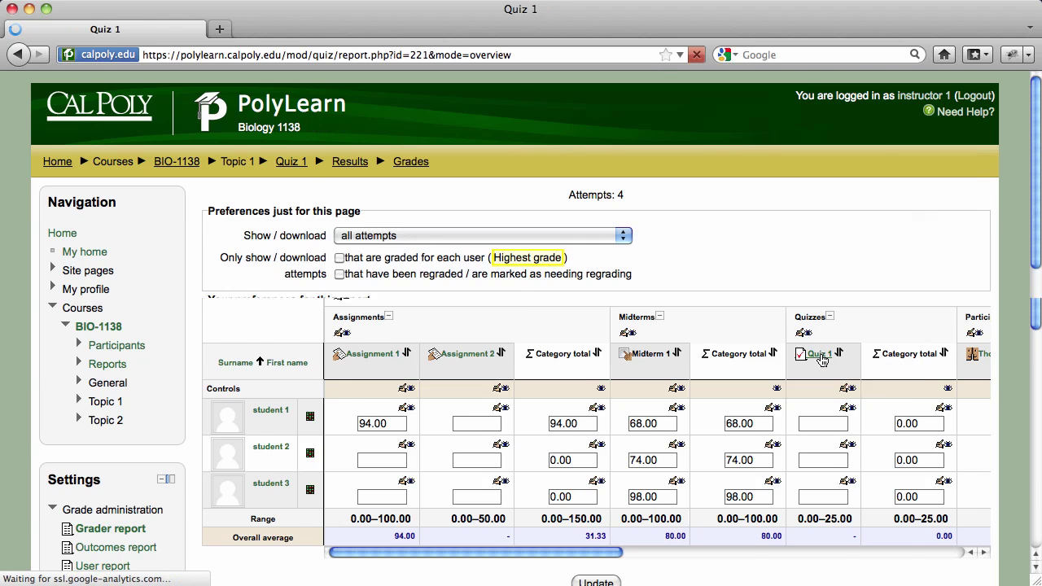
{"action": "scroll", "coordinate": [752, 360], "scroll_direction": "down", "scroll_amount": 2}
{"action": "scroll", "coordinate": [752, 360], "scroll_direction": "down", "scroll_amount": 6}
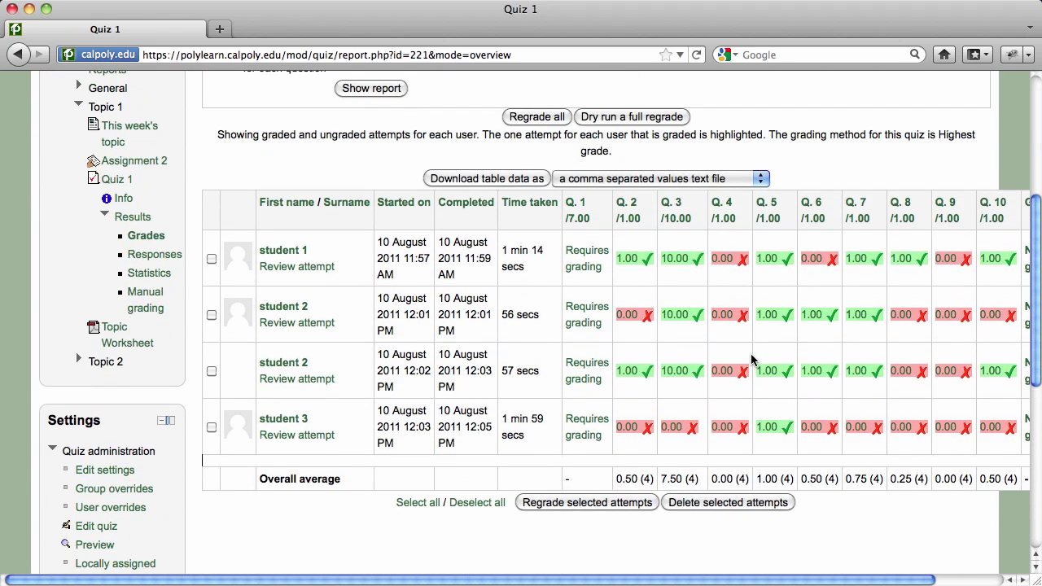
{"action": "scroll", "coordinate": [752, 360], "scroll_direction": "right", "scroll_amount": 2}
{"action": "scroll", "coordinate": [752, 360], "scroll_direction": "right", "scroll_amount": 1}
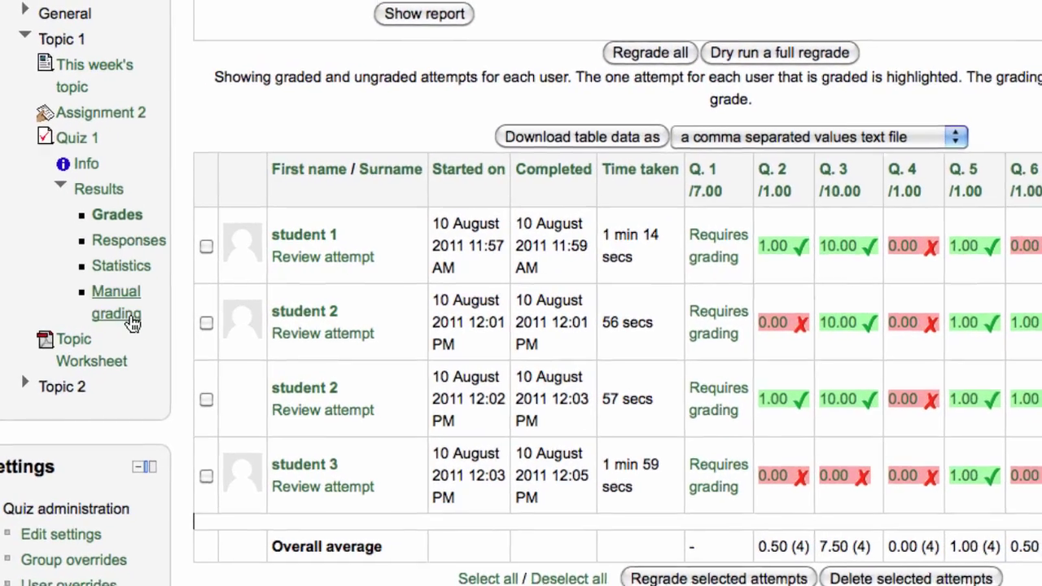
{"action": "left_click", "coordinate": [130, 318]}
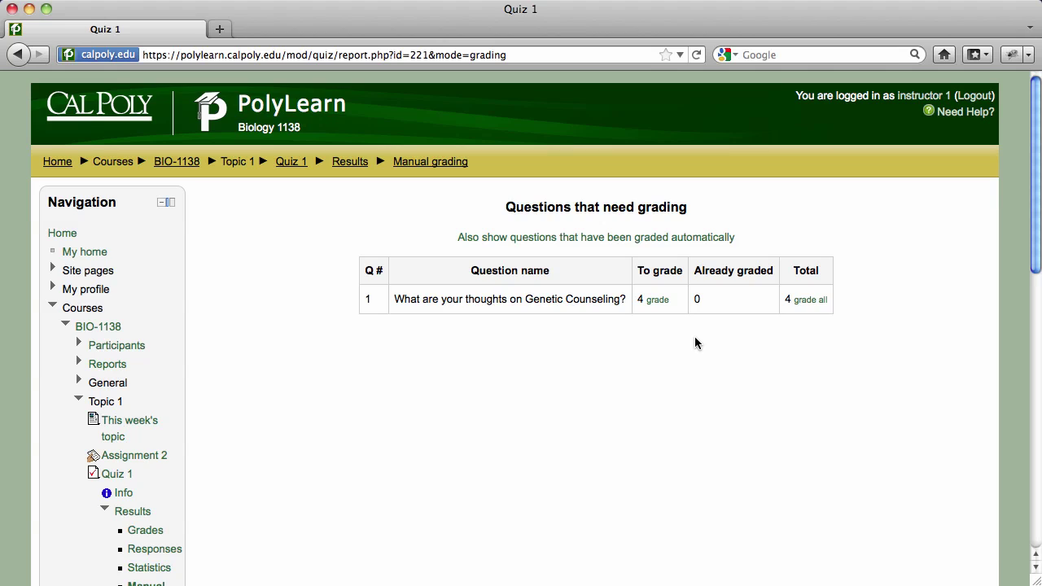
Mark the Genetic Counseling essay answer 5 out of 7 with the comment 'Excellent!' and save
{"action": "left_click", "coordinate": [657, 301]}
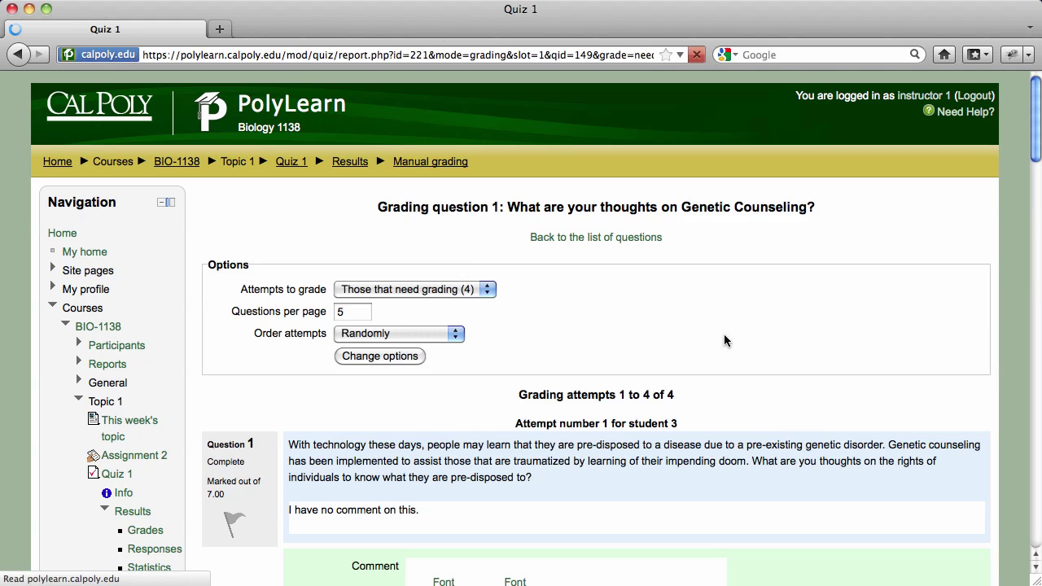
{"action": "scroll", "coordinate": [730, 338], "scroll_direction": "down", "scroll_amount": 10}
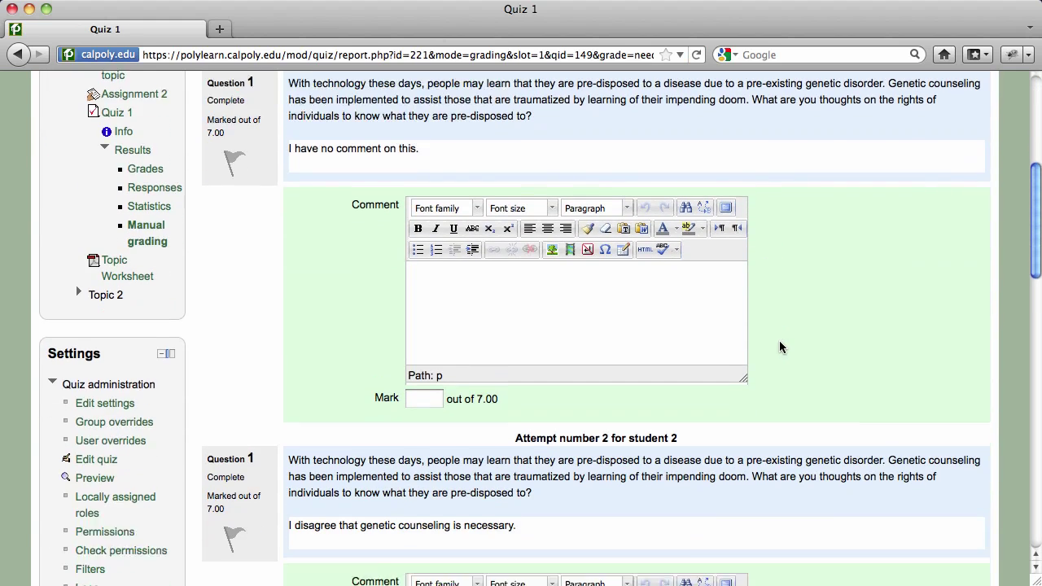
{"action": "scroll", "coordinate": [780, 341], "scroll_direction": "down", "scroll_amount": 14}
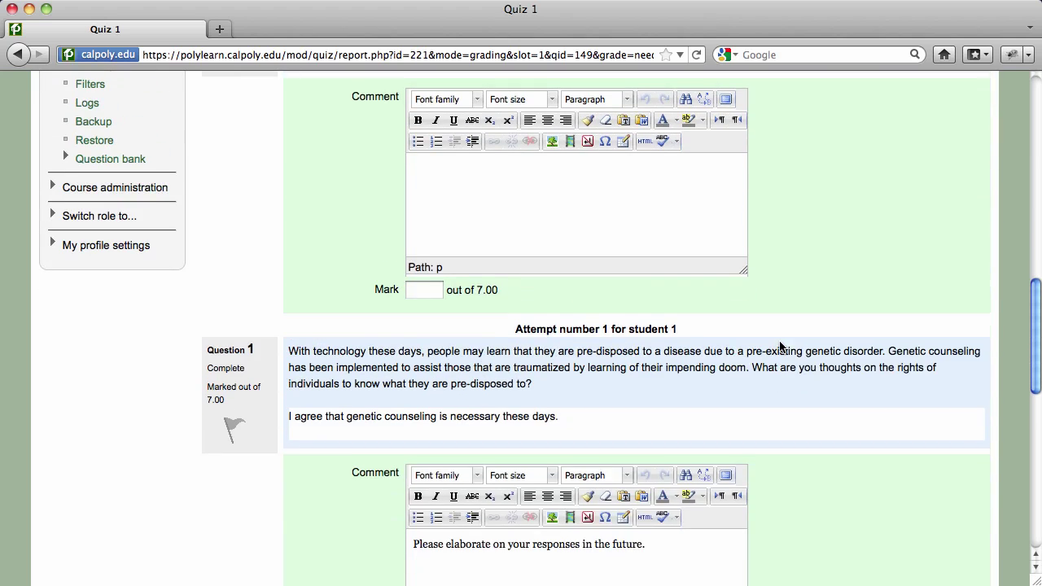
{"action": "scroll", "coordinate": [779, 347], "scroll_direction": "down", "scroll_amount": 8}
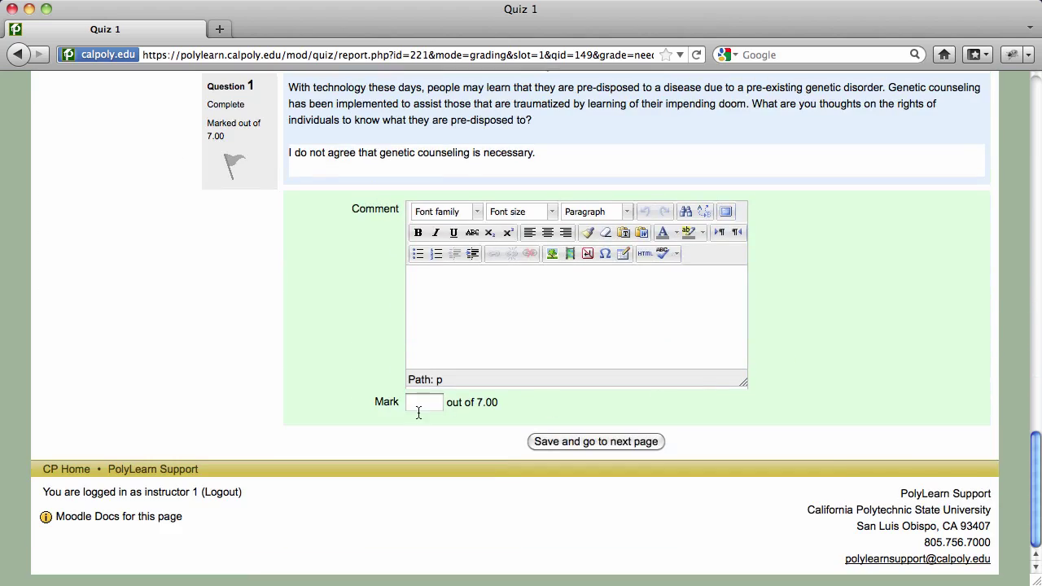
{"action": "left_click", "coordinate": [419, 404]}
{"action": "type", "text": "5"}
{"action": "left_click", "coordinate": [483, 324]}
{"action": "type", "text": "Excellent"}
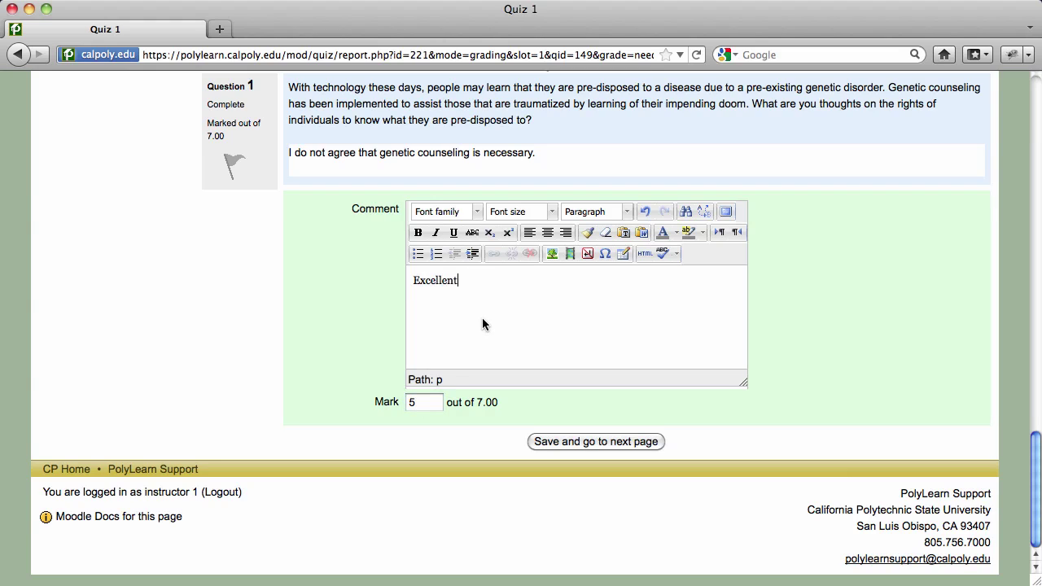
{"action": "type", "text": "!"}
{"action": "left_click", "coordinate": [603, 441]}
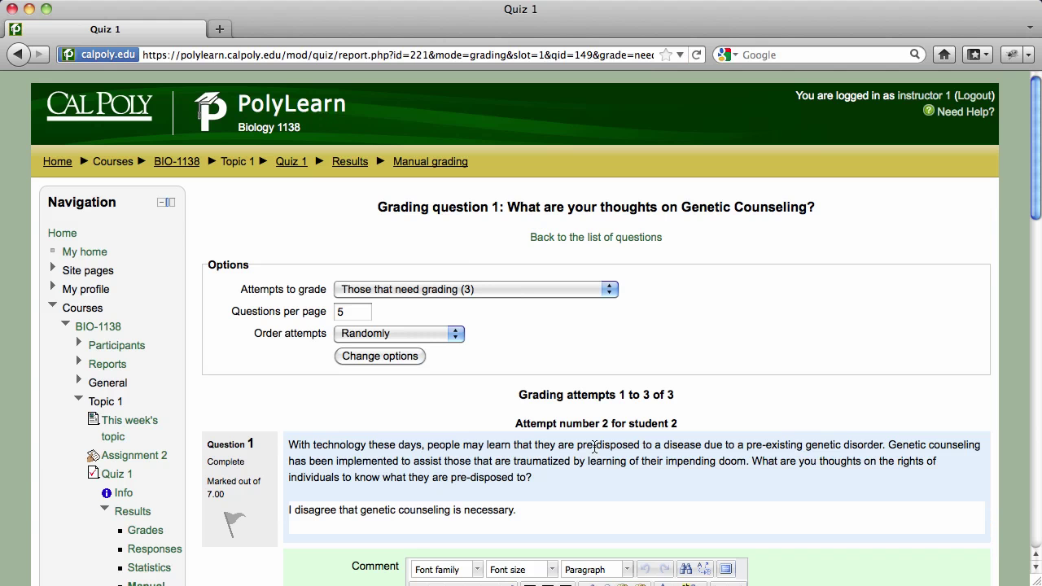
Return to the Biology 1138 grader report via Course administration > Grades
{"action": "scroll", "coordinate": [371, 426], "scroll_direction": "down", "scroll_amount": 10}
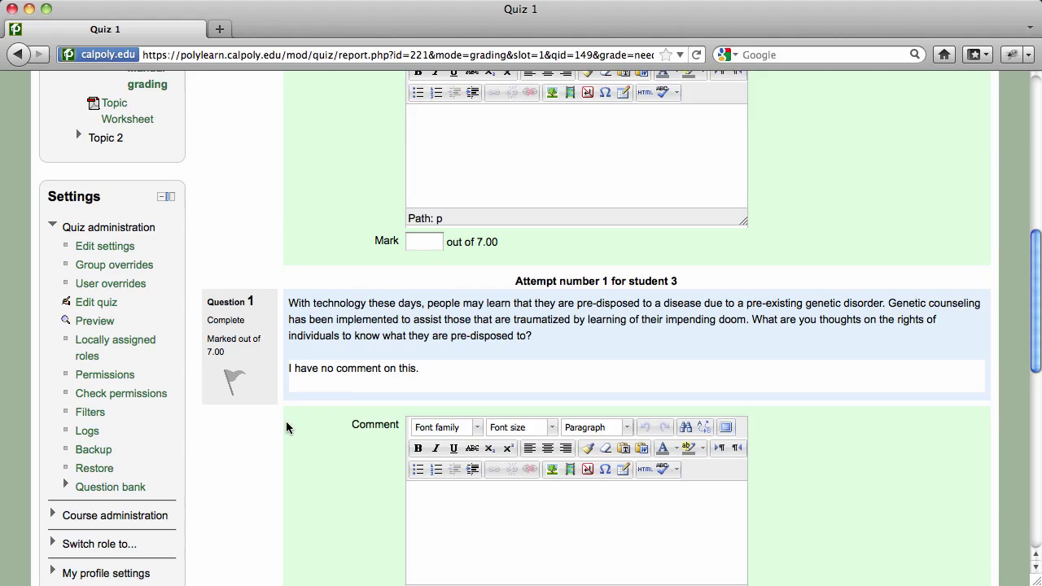
{"action": "scroll", "coordinate": [286, 423], "scroll_direction": "down", "scroll_amount": 3}
{"action": "left_click", "coordinate": [54, 350]}
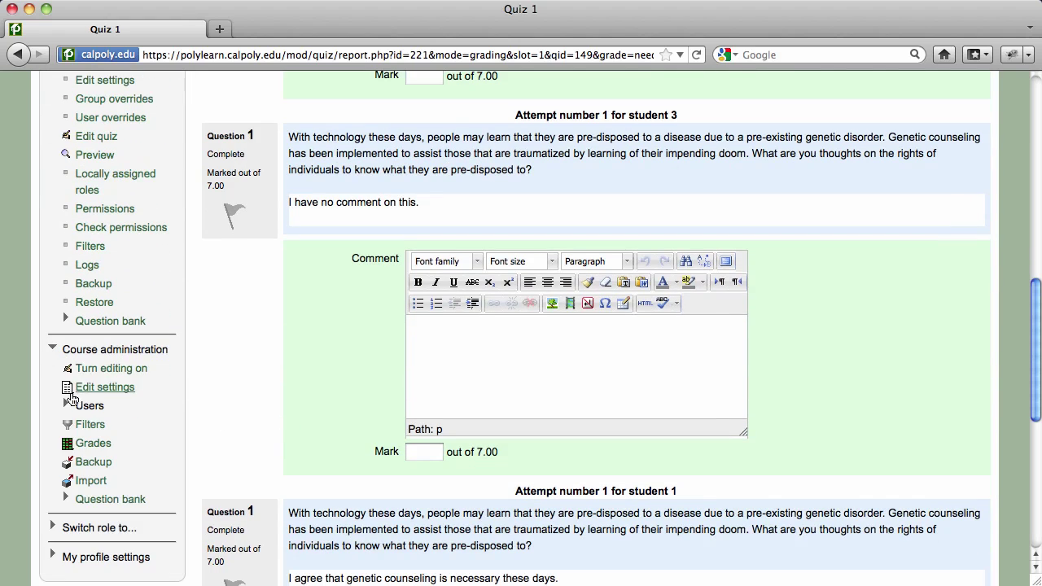
{"action": "left_click", "coordinate": [89, 443]}
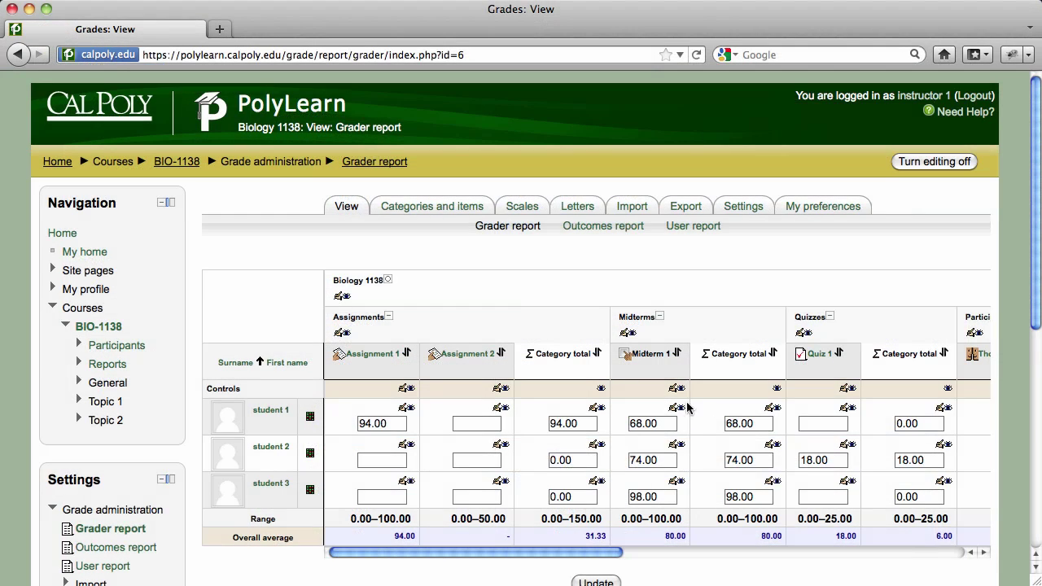
Override student 2's Quiz 1 grade from 18.00 to 20
{"action": "double_click", "coordinate": [817, 460]}
{"action": "triple_click", "coordinate": [817, 460]}
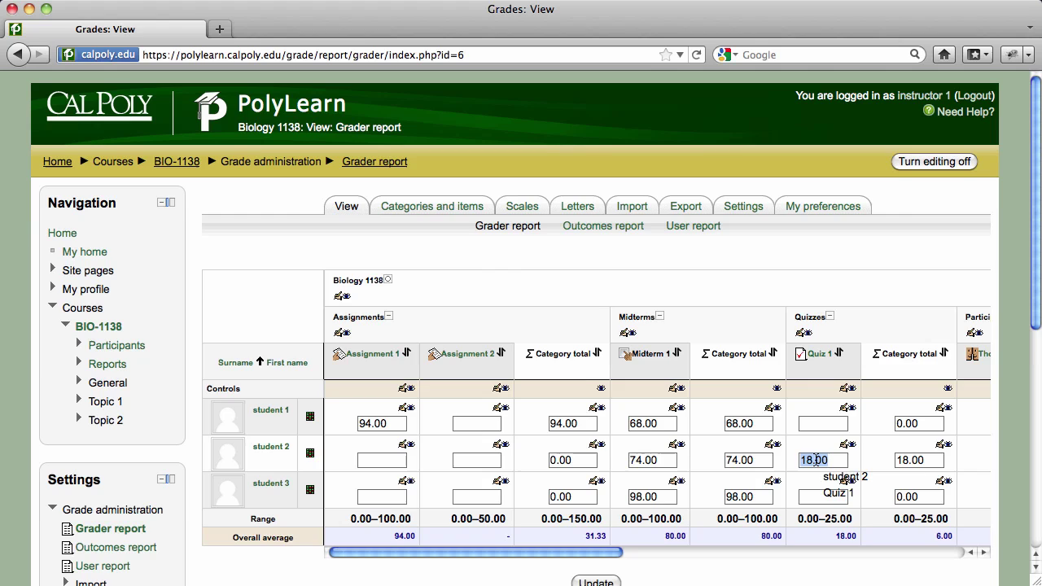
{"action": "type", "text": "20"}
{"action": "scroll", "coordinate": [816, 464], "scroll_direction": "down", "scroll_amount": 2}
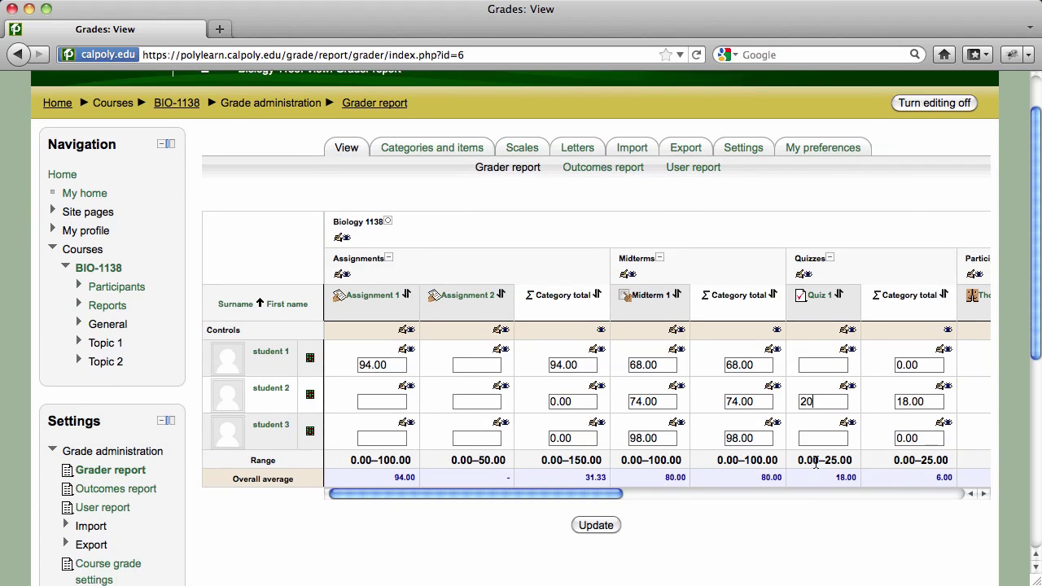
{"action": "left_click", "coordinate": [599, 528]}
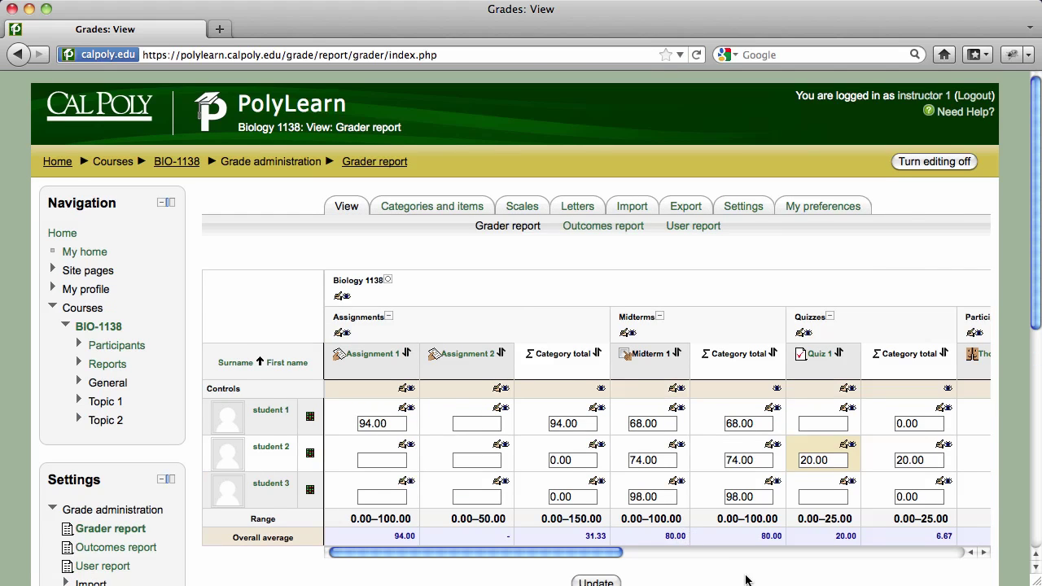
Remove the override on student 2's Quiz 1 grade so it returns to 18.00
{"action": "scroll", "coordinate": [745, 580], "scroll_direction": "down", "scroll_amount": 2}
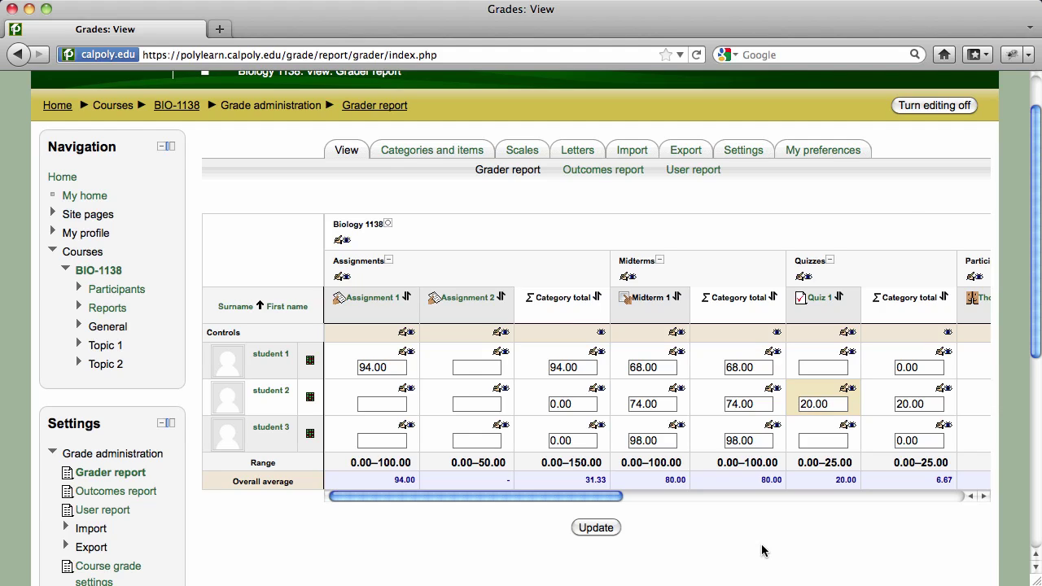
{"action": "left_click", "coordinate": [843, 390]}
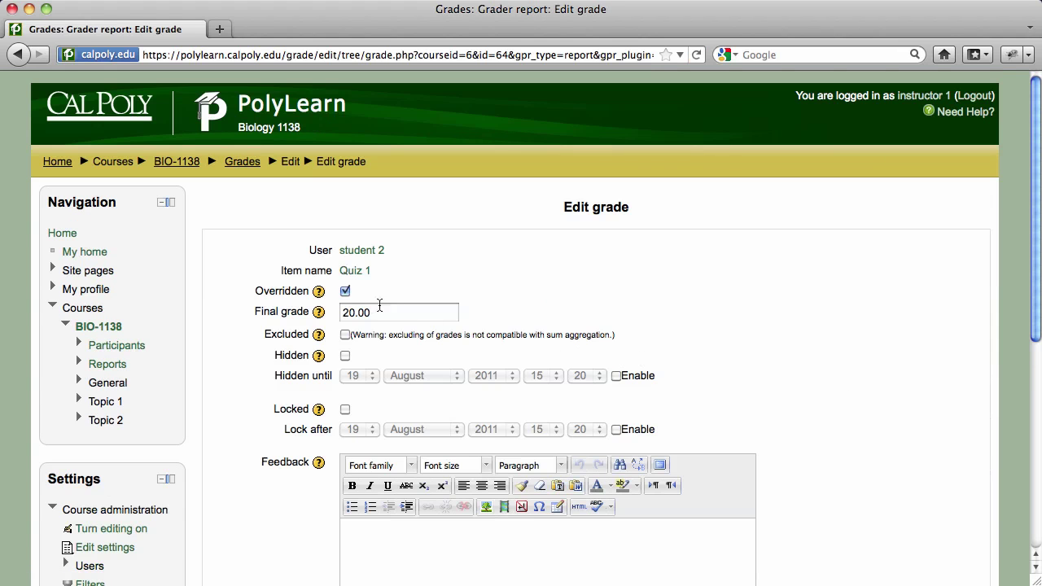
{"action": "left_click", "coordinate": [347, 294]}
{"action": "scroll", "coordinate": [739, 325], "scroll_direction": "down", "scroll_amount": 5}
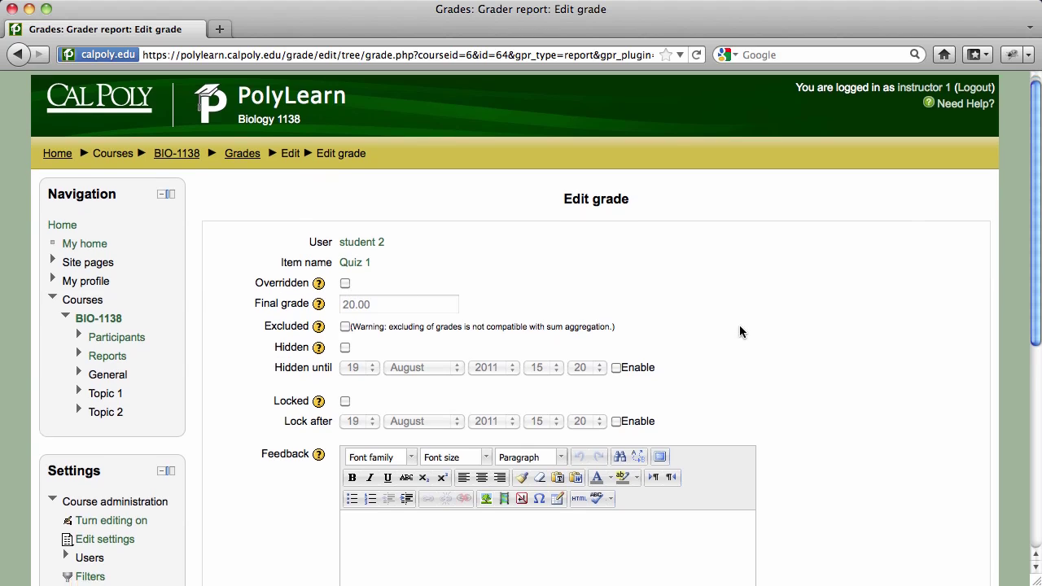
{"action": "scroll", "coordinate": [739, 331], "scroll_direction": "down", "scroll_amount": 2}
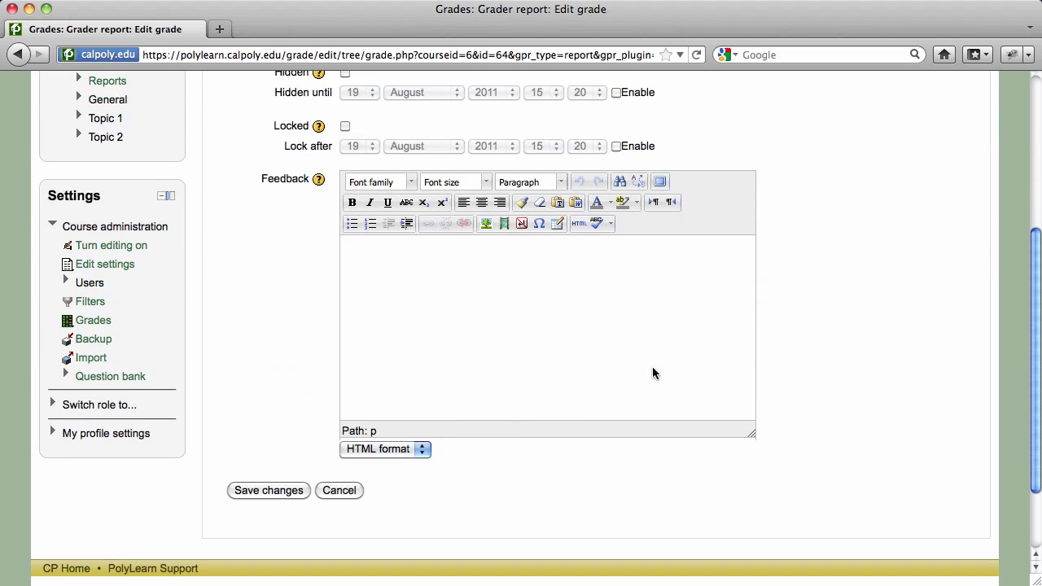
{"action": "left_click", "coordinate": [269, 492]}
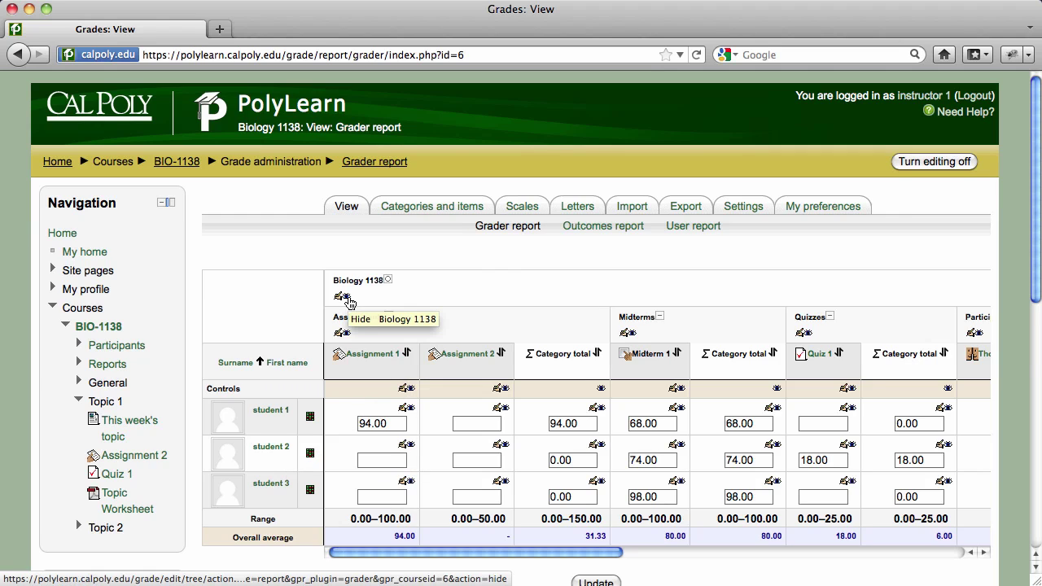
{"action": "left_click", "coordinate": [345, 298]}
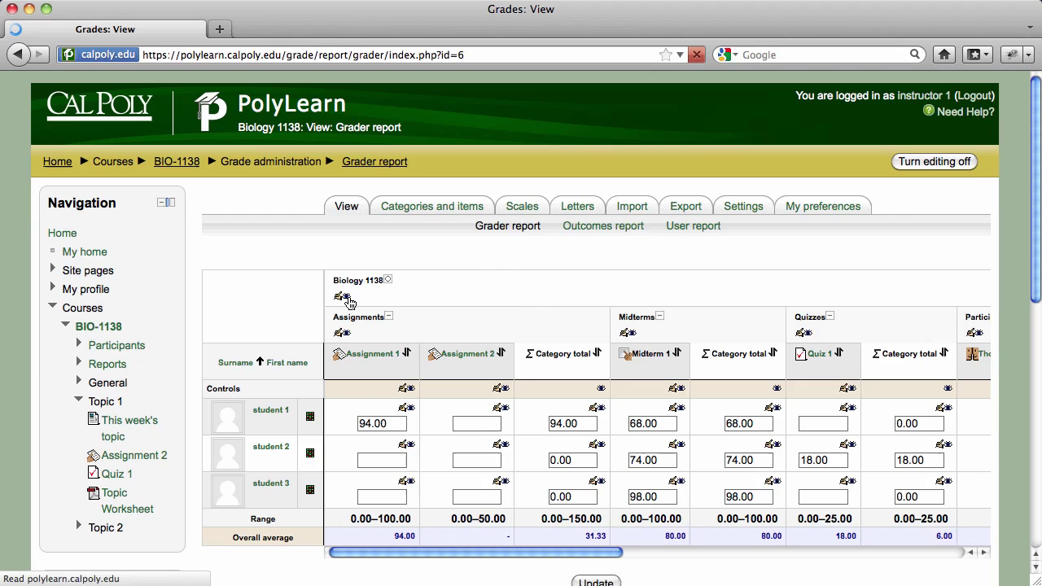
{"action": "left_click", "coordinate": [345, 297]}
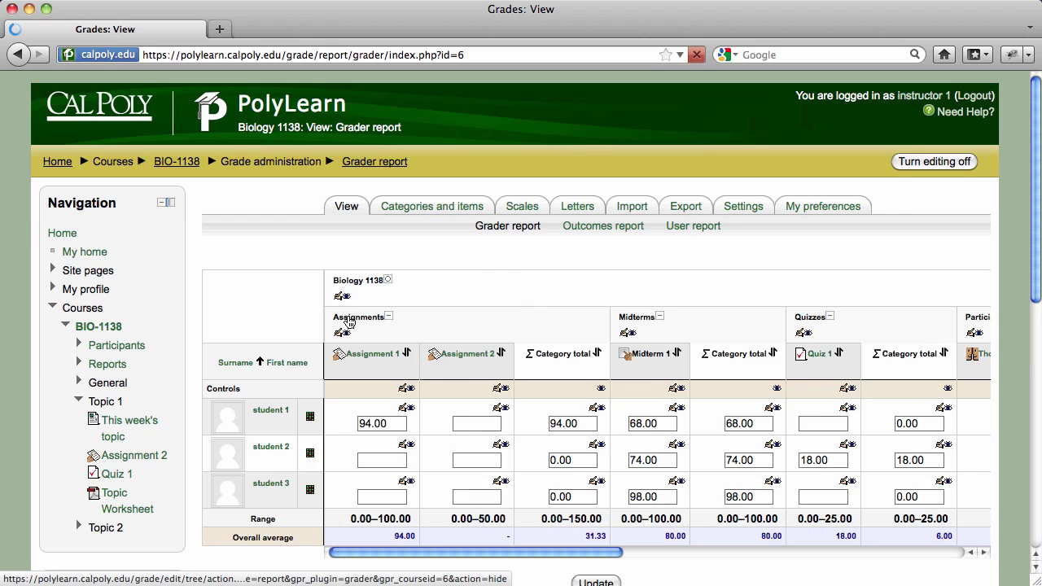
{"action": "left_click", "coordinate": [345, 334]}
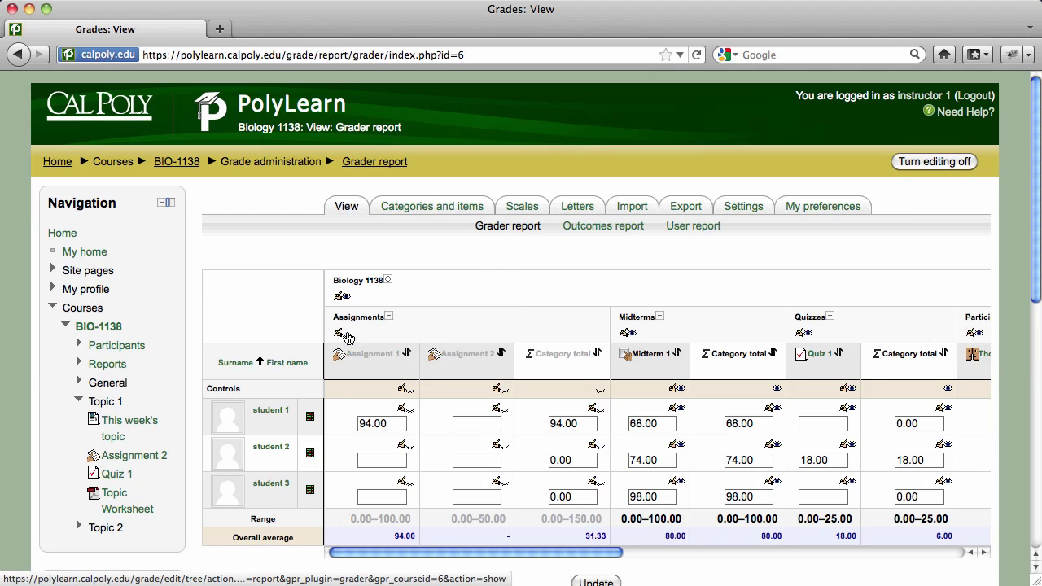
{"action": "left_click", "coordinate": [345, 334]}
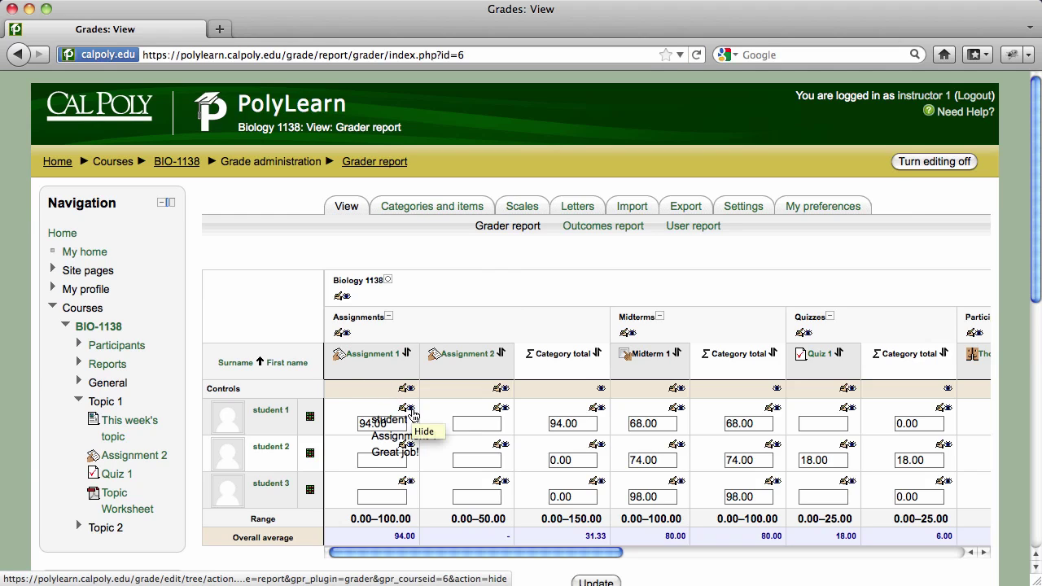
{"action": "left_click", "coordinate": [412, 411]}
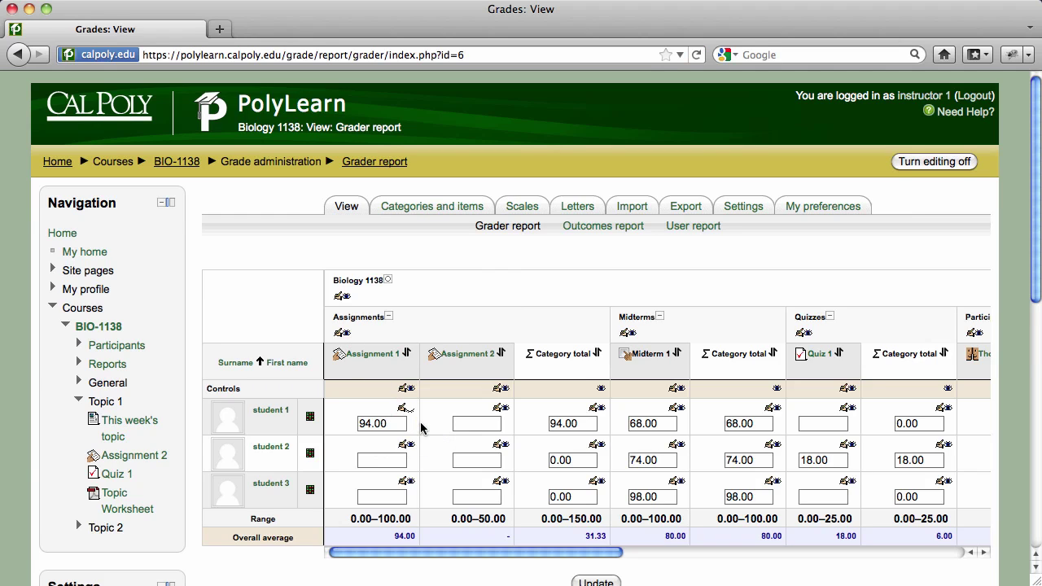
{"action": "left_click", "coordinate": [412, 414]}
Review the course's grade letter boundaries and gradebook settings
{"action": "left_click", "coordinate": [579, 207]}
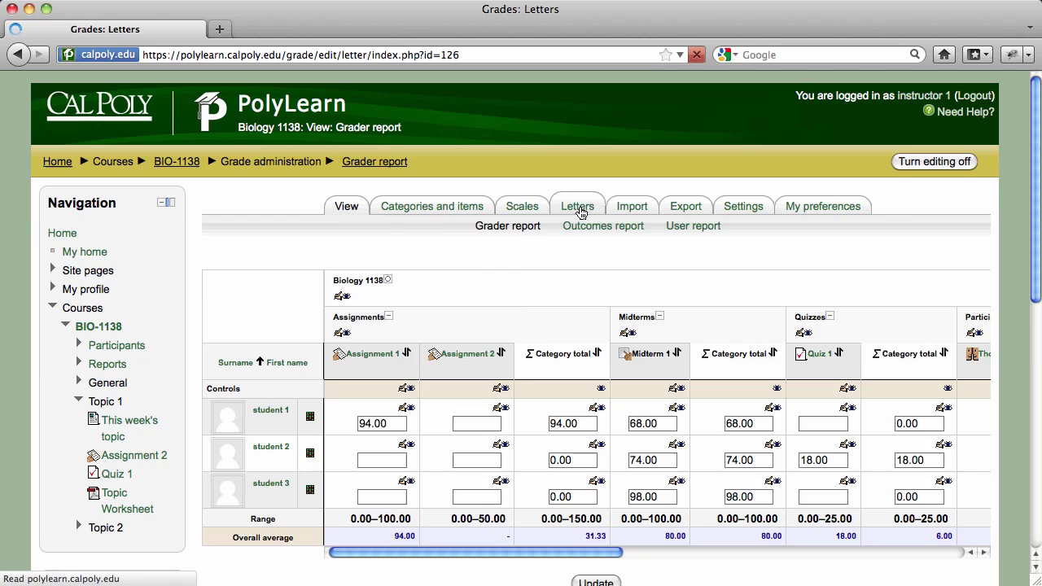
{"action": "scroll", "coordinate": [780, 362], "scroll_direction": "down", "scroll_amount": 3}
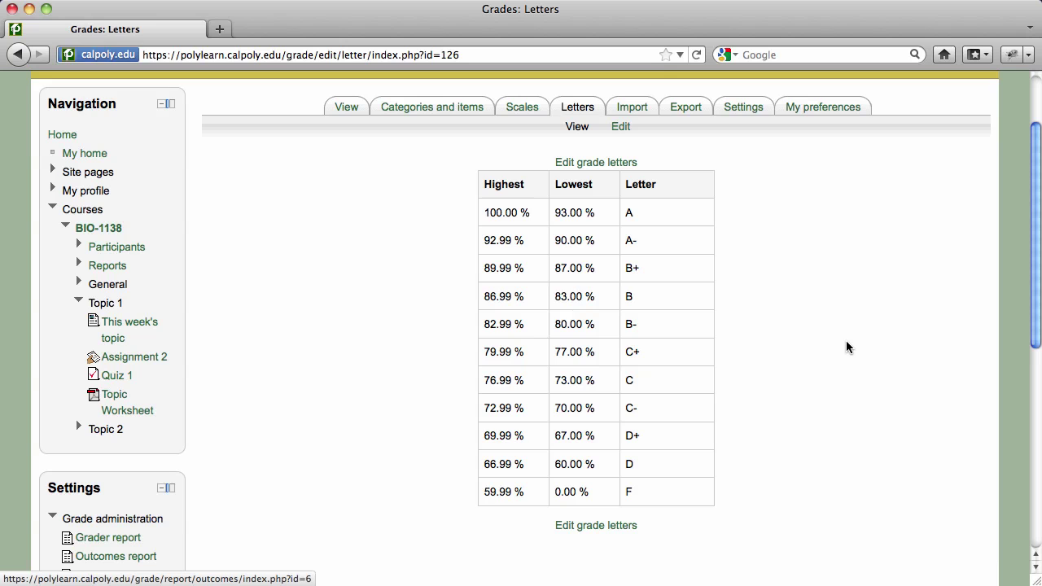
{"action": "scroll", "coordinate": [846, 342], "scroll_direction": "up", "scroll_amount": 3}
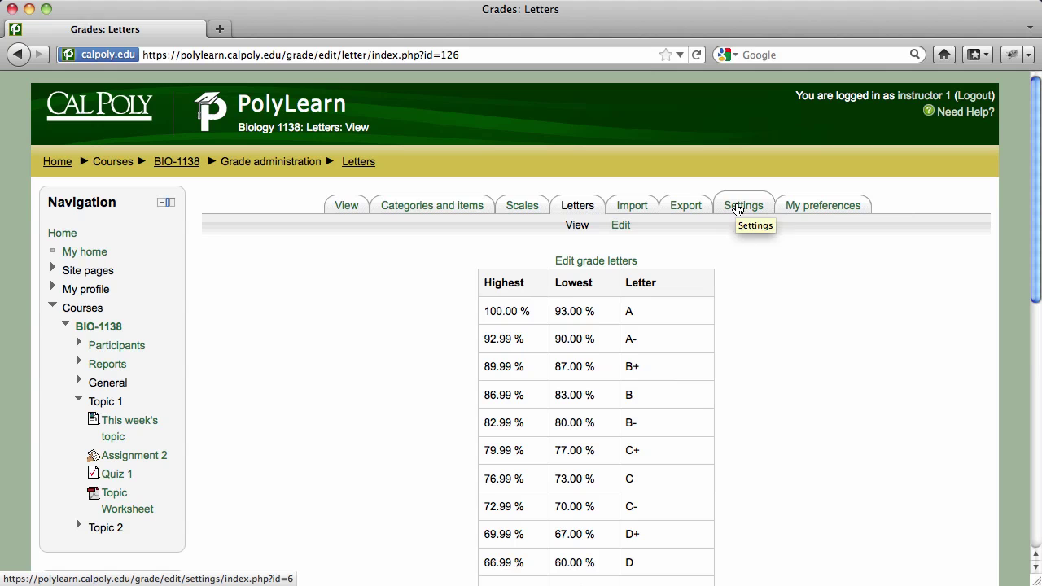
{"action": "left_click", "coordinate": [737, 208]}
{"action": "scroll", "coordinate": [753, 362], "scroll_direction": "down", "scroll_amount": 10}
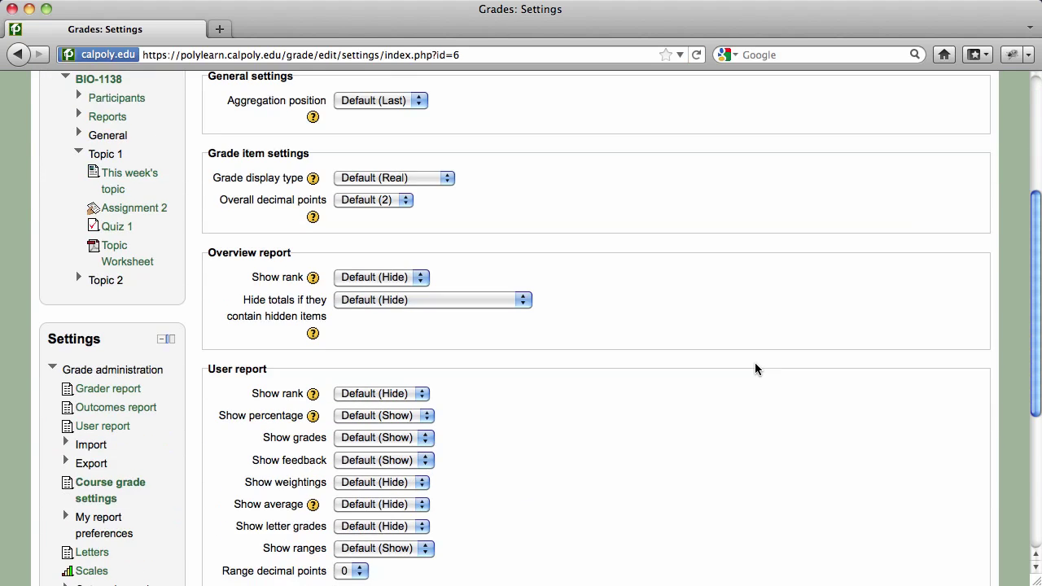
{"action": "scroll", "coordinate": [755, 362], "scroll_direction": "up", "scroll_amount": 10}
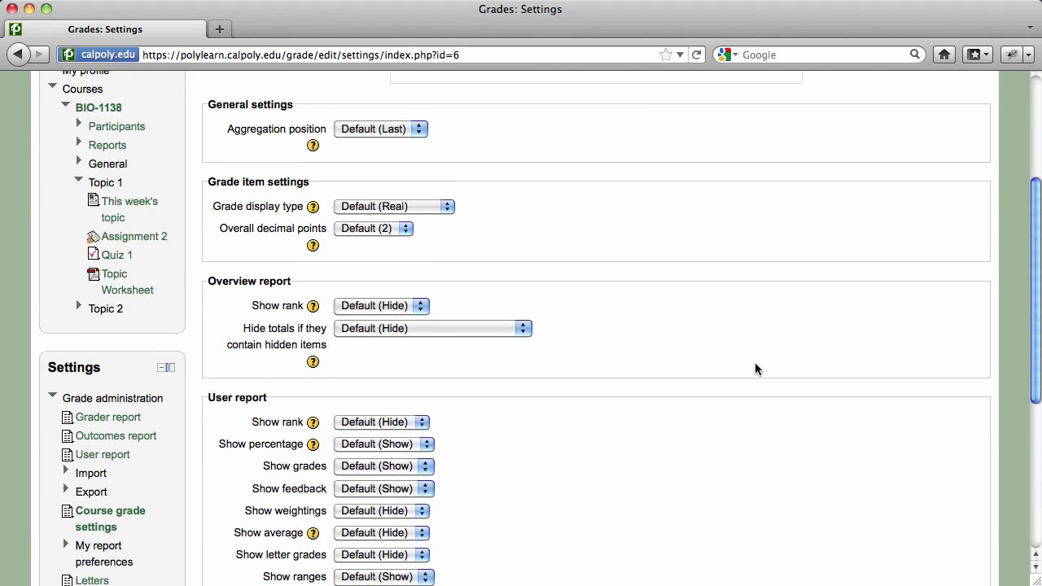
Check the grader report preferences, then open the PolyLearn Support help page on Grades
{"action": "left_click", "coordinate": [814, 192]}
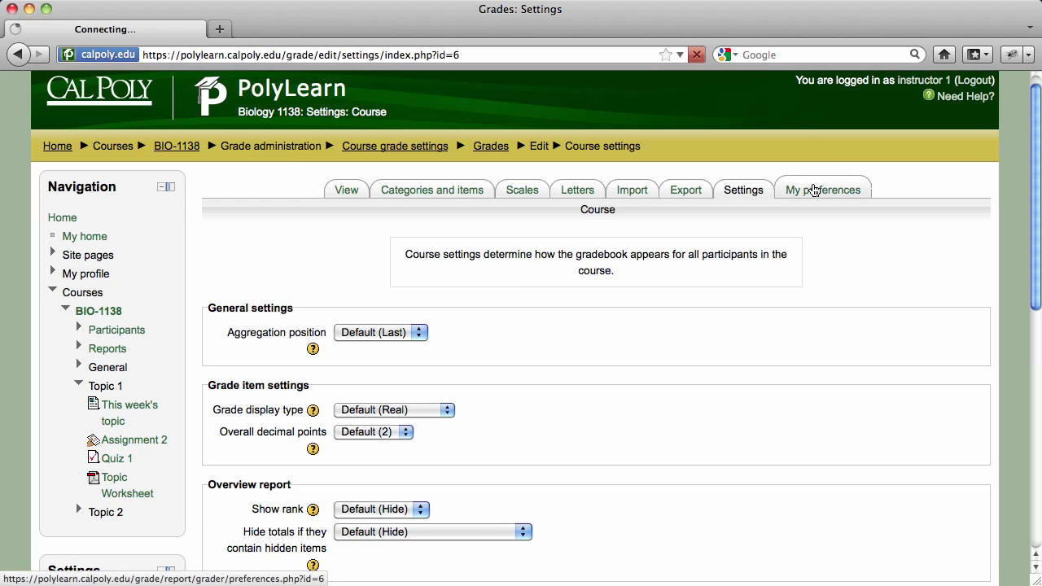
{"action": "scroll", "coordinate": [804, 248], "scroll_direction": "down", "scroll_amount": 5}
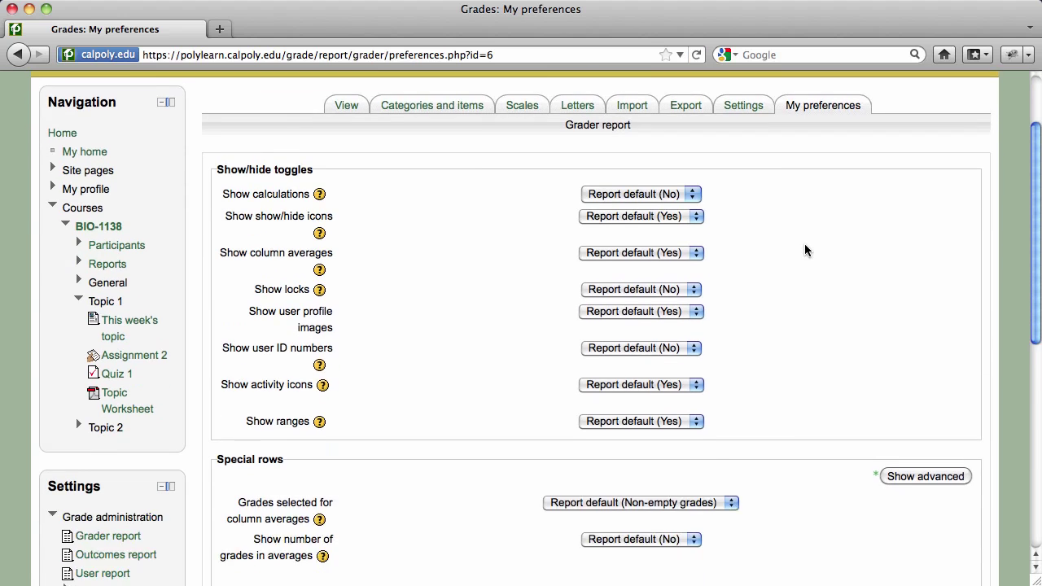
{"action": "scroll", "coordinate": [805, 249], "scroll_direction": "up", "scroll_amount": 5}
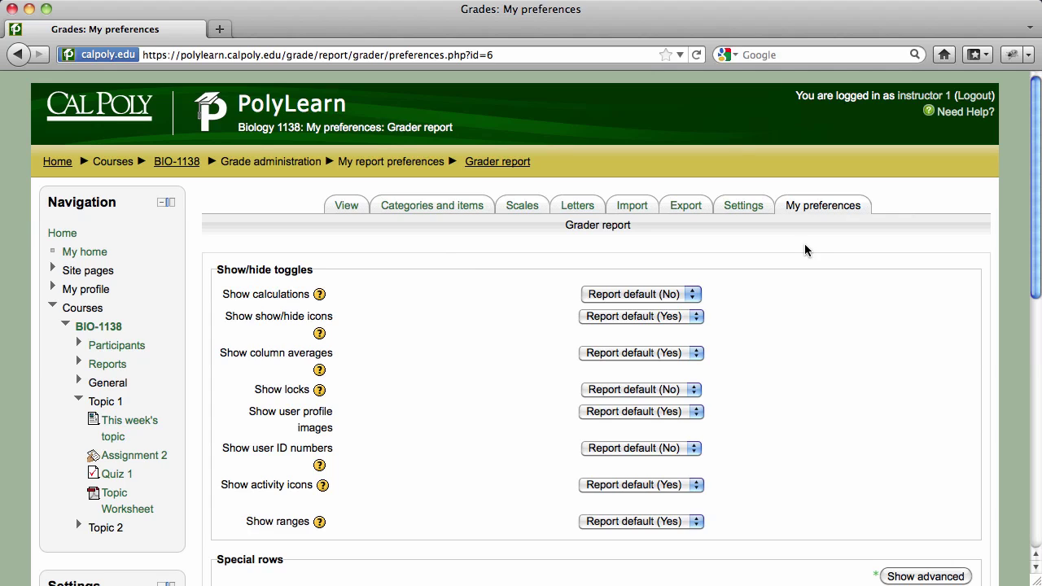
{"action": "left_click", "coordinate": [959, 112]}
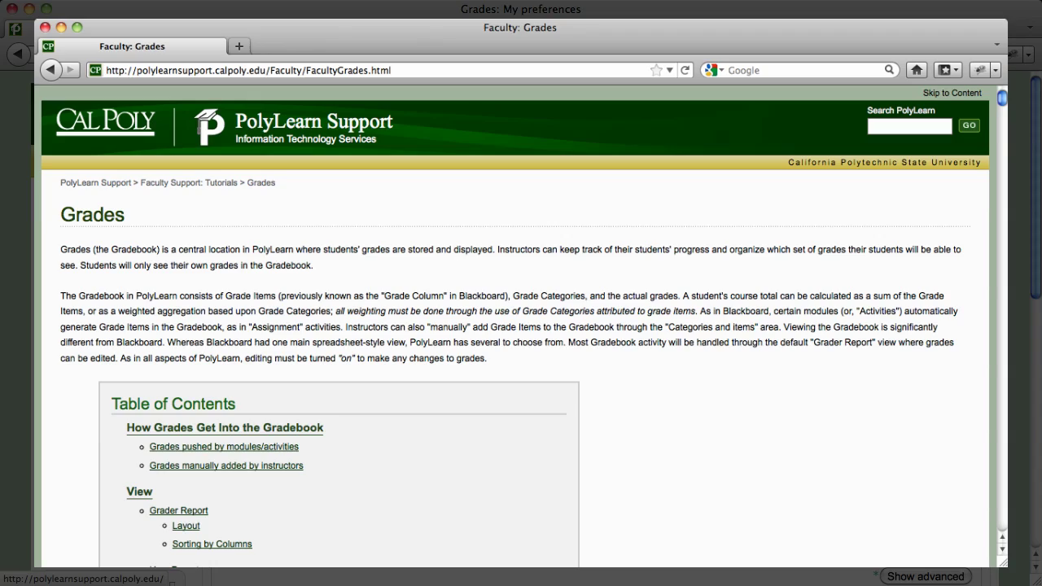